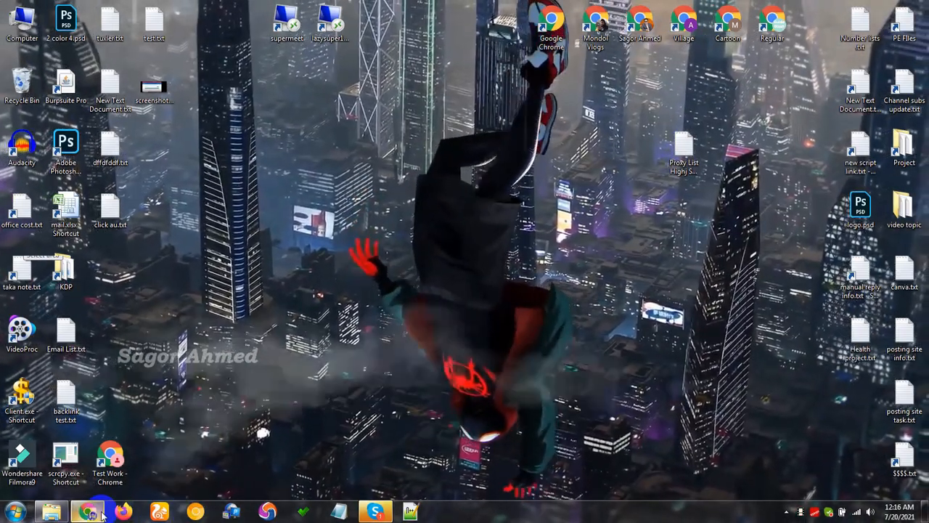
Step: Switch to Chrome and run an internet speed test on fast.com in a new tab
click(88, 511)
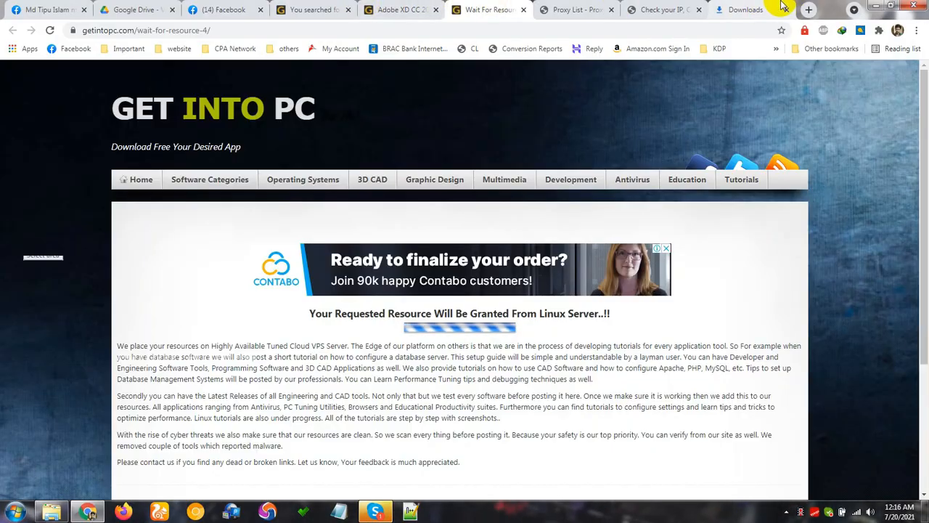
click(809, 9)
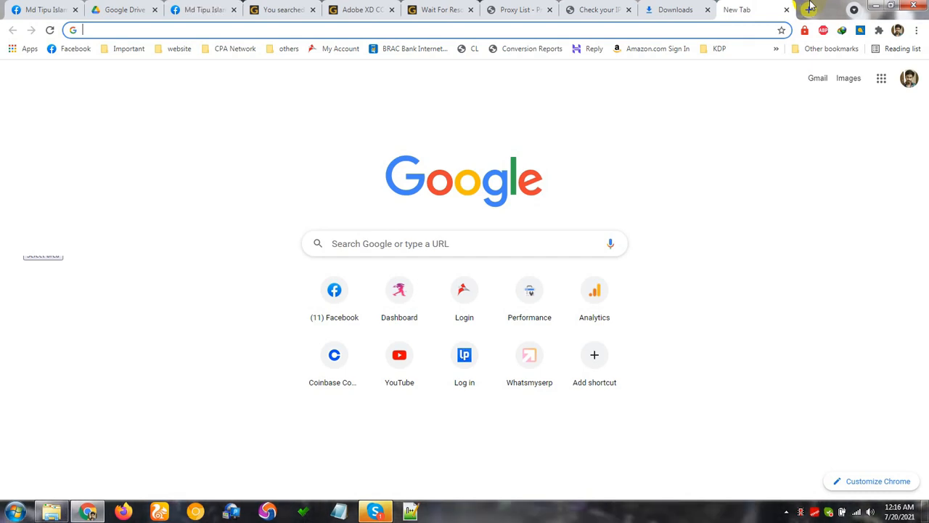
text(fast)
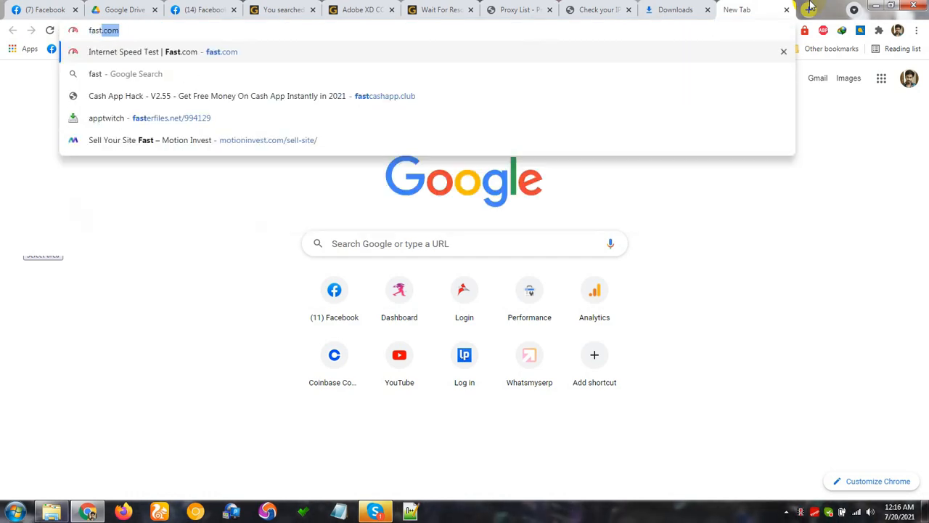
key(Return)
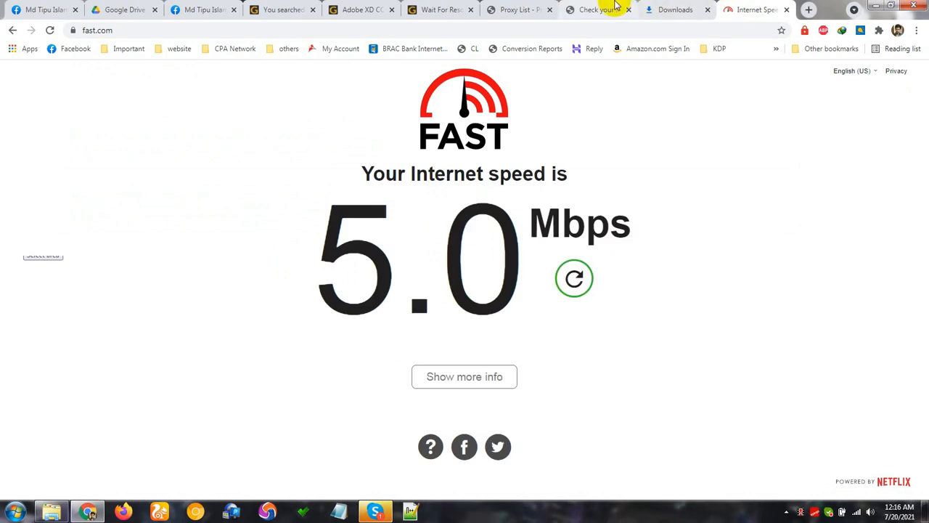
Step: Look up the connection's ISP on check2ip.com in a new tab, and return to the speed test page
click(809, 9)
text(check2)
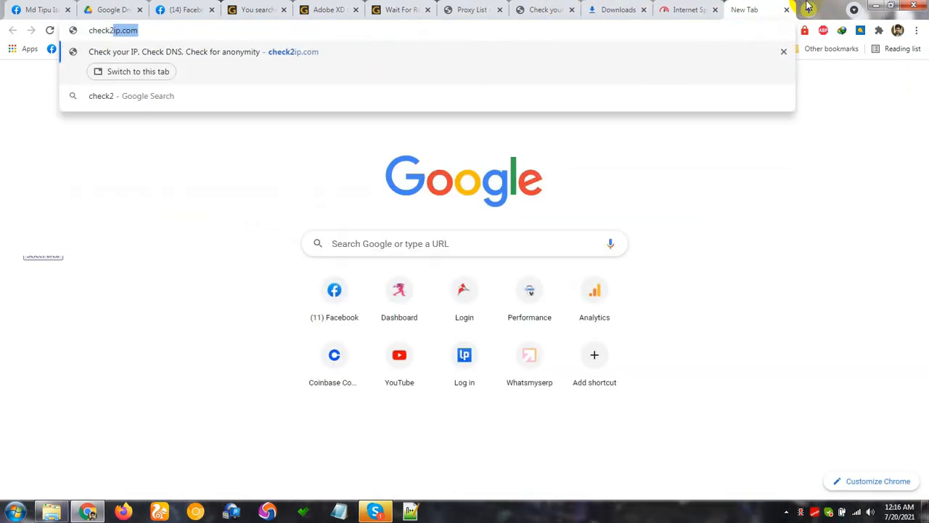
key(Return)
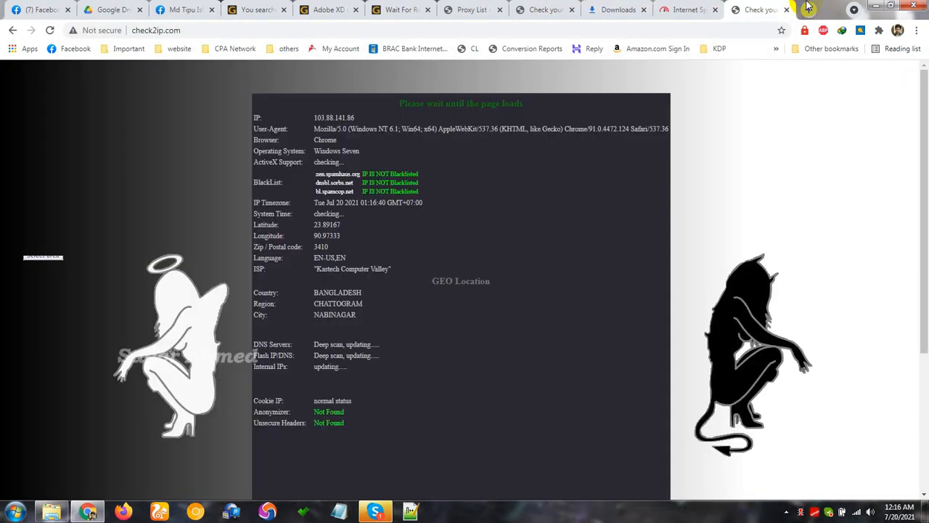
drag(318, 269, 394, 265)
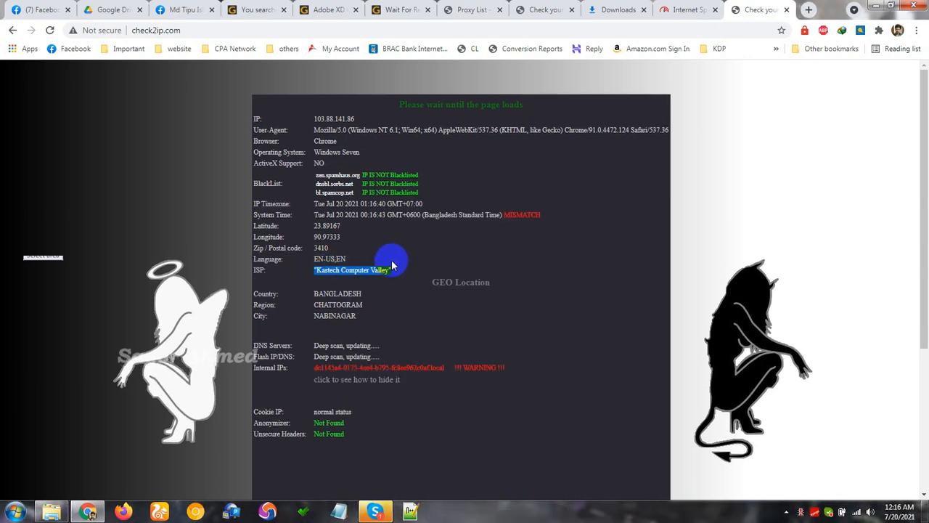
triple_click(376, 276)
click(328, 273)
click(705, 9)
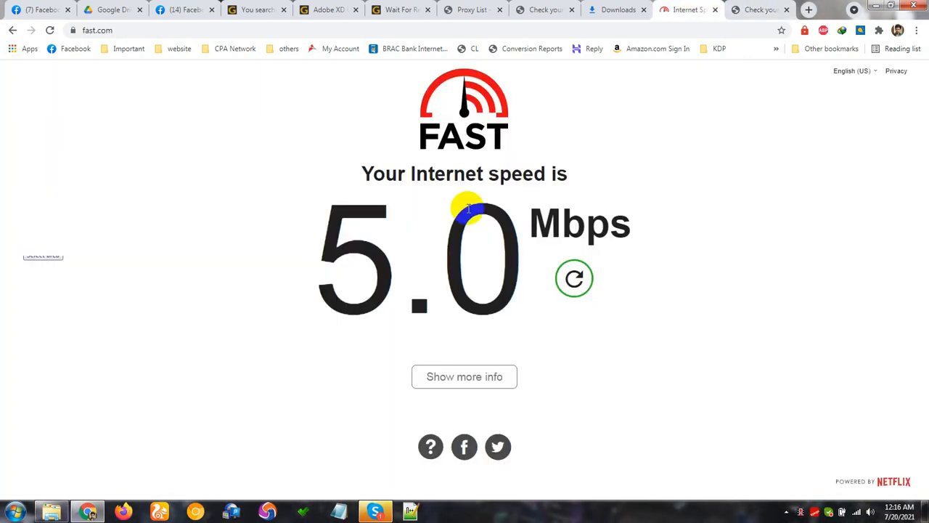
Step: Switch to Internet Download Manager and resume the Adobe XD 41.0.12x64 download, moving its progress window above the download list
click(876, 6)
click(784, 512)
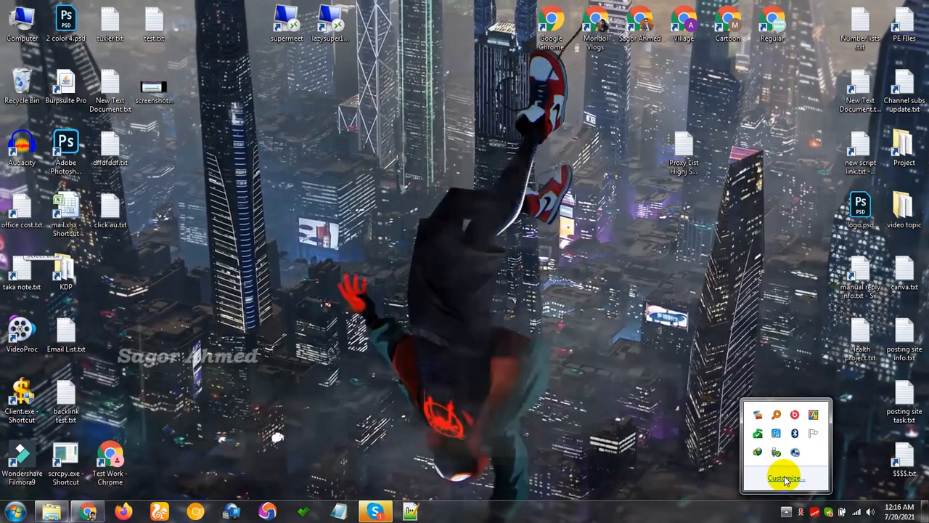
click(758, 452)
click(261, 316)
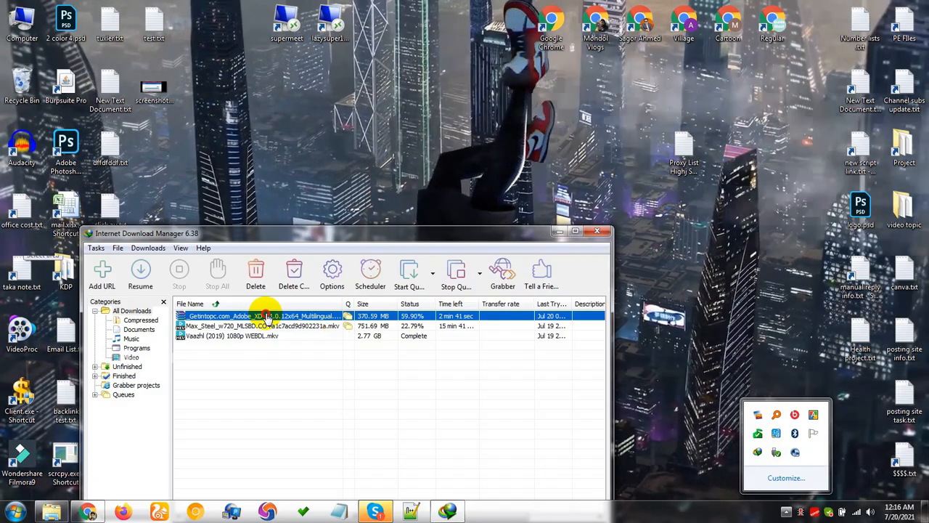
click(141, 273)
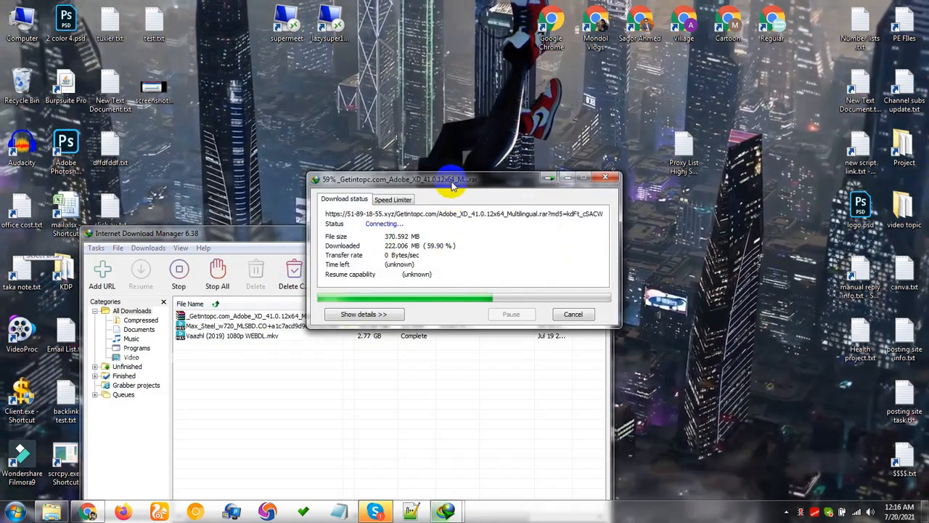
drag(451, 182, 423, 104)
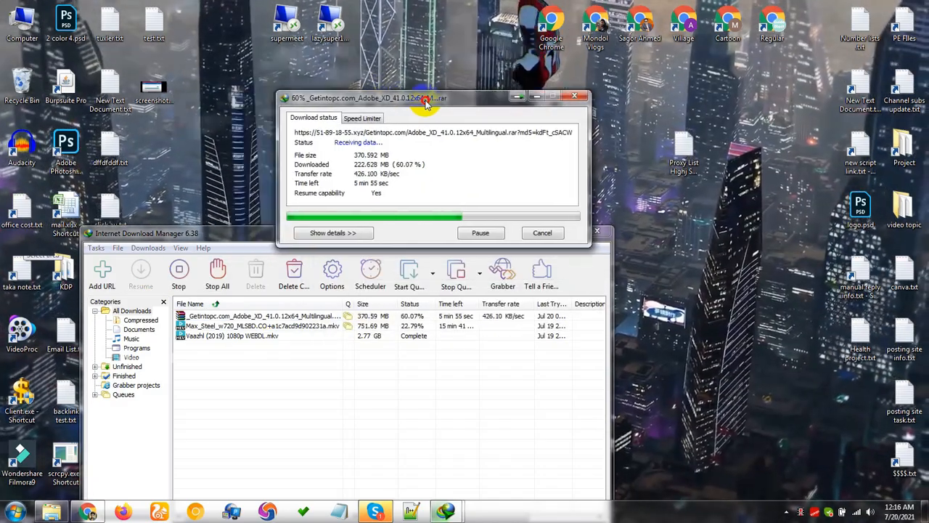
right_click(631, 108)
right_click(625, 98)
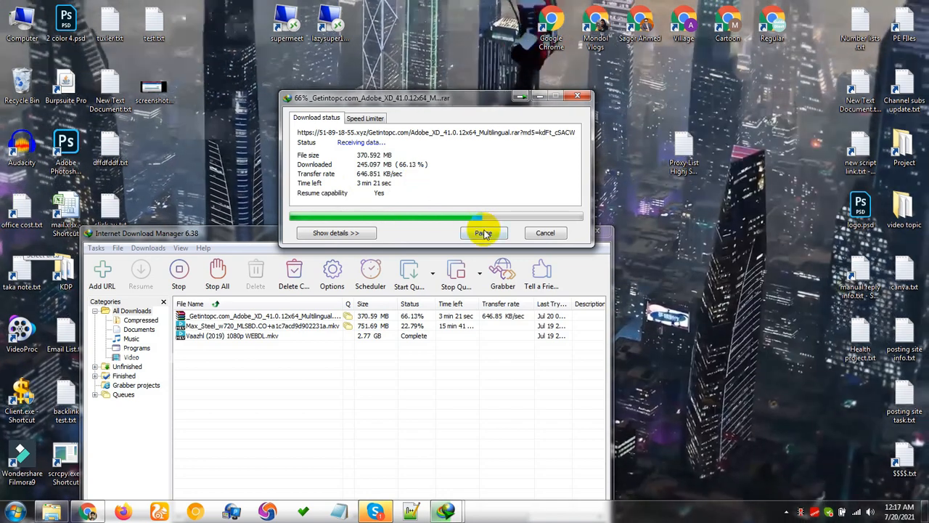
Step: Pause the Adobe XD download
click(485, 233)
right_click(630, 149)
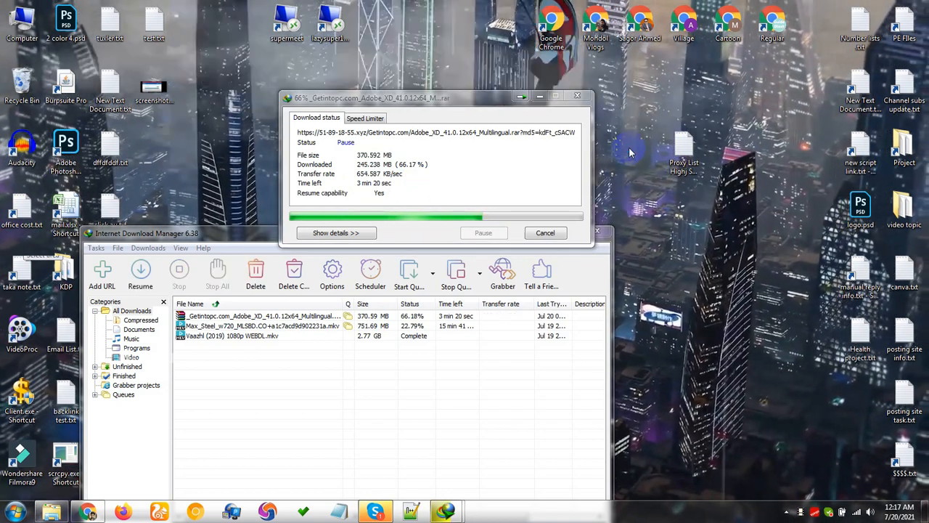
click(656, 182)
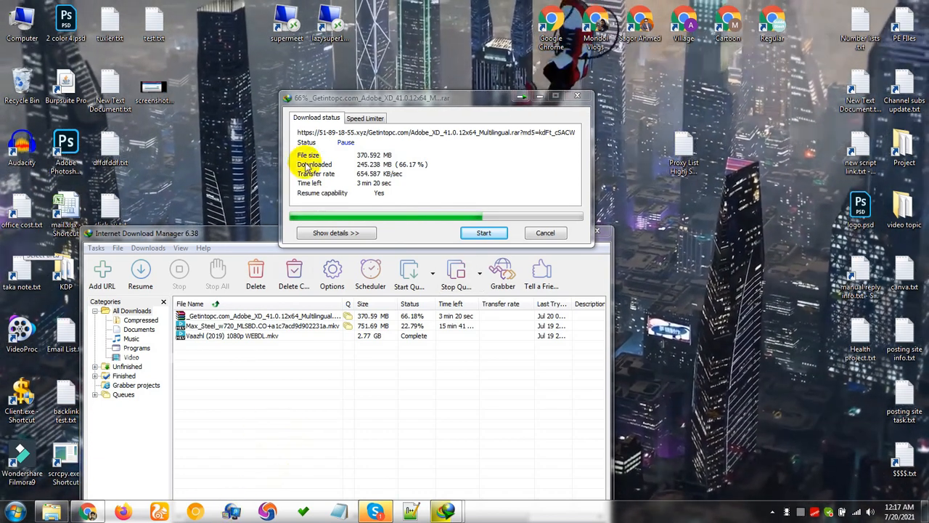
Step: Launch Proxifier and place its window over the download windows, clear of the download categories
double_click(789, 511)
drag(155, 54, 194, 50)
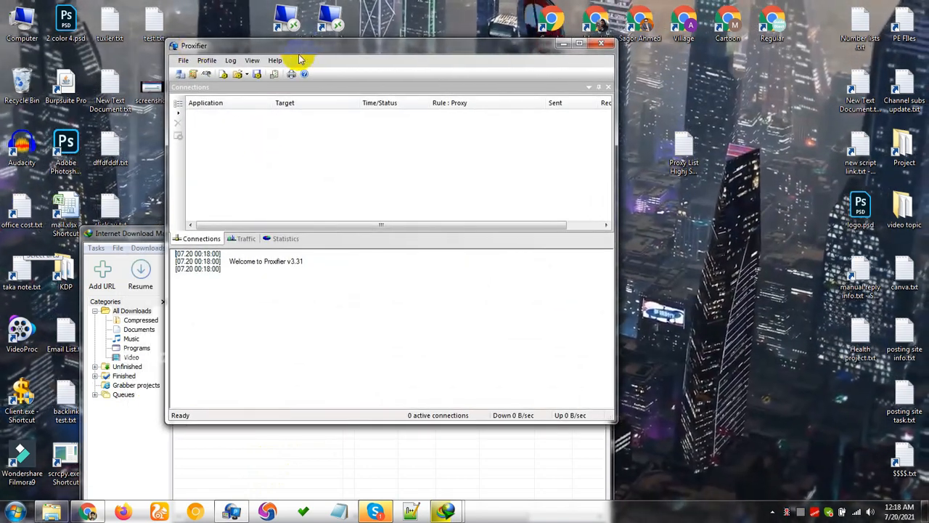
drag(299, 56, 460, 57)
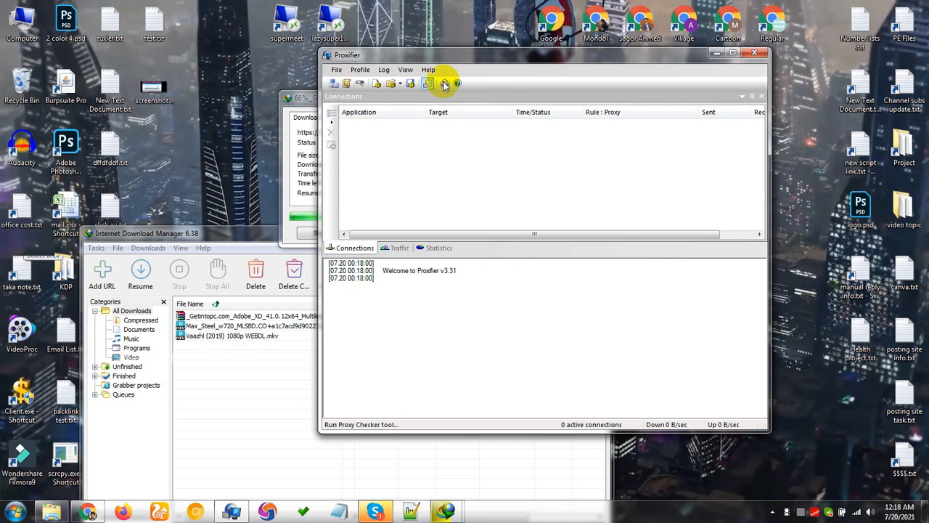
Step: Open the proxification rules and examine the Default rule's applications, targets and action
click(347, 84)
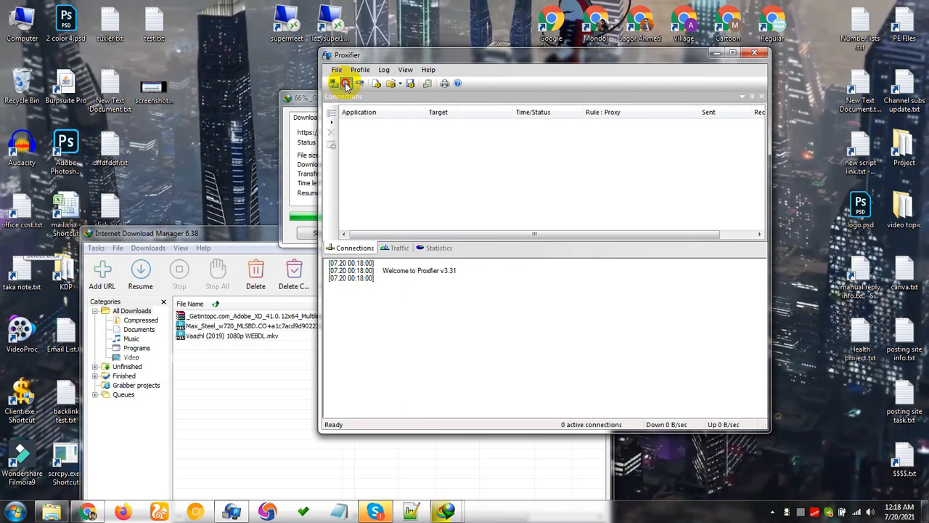
click(398, 226)
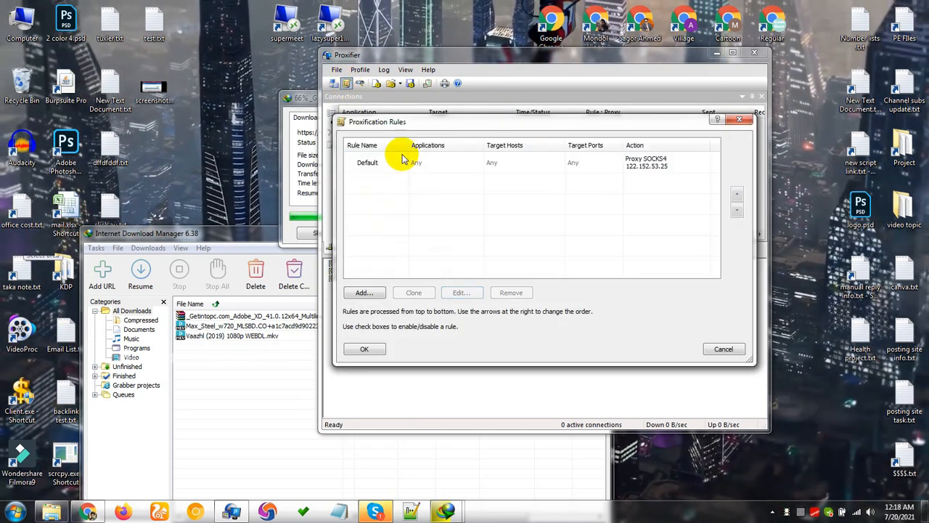
click(403, 162)
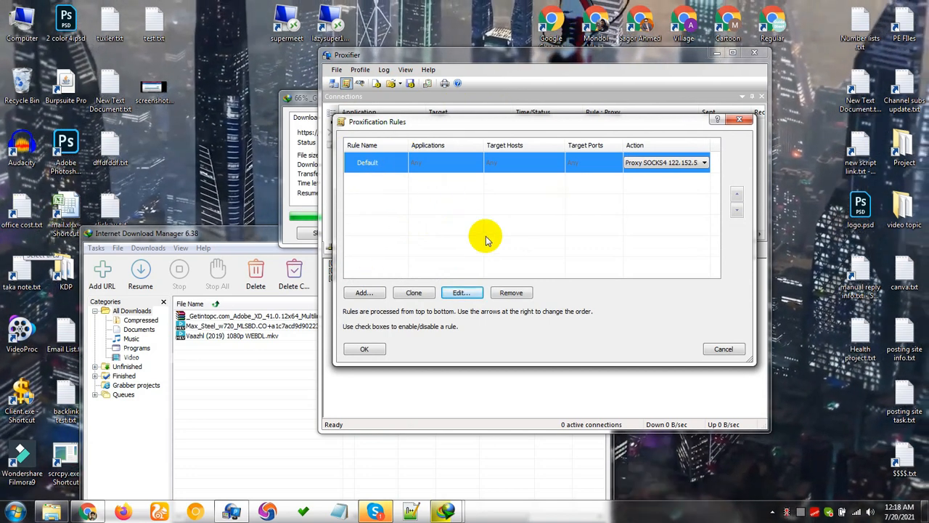
click(414, 196)
click(372, 166)
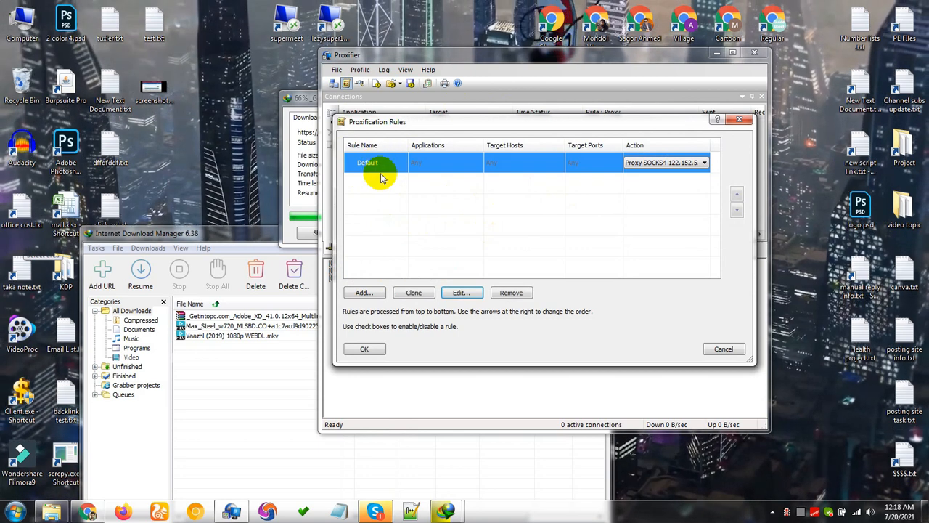
click(394, 214)
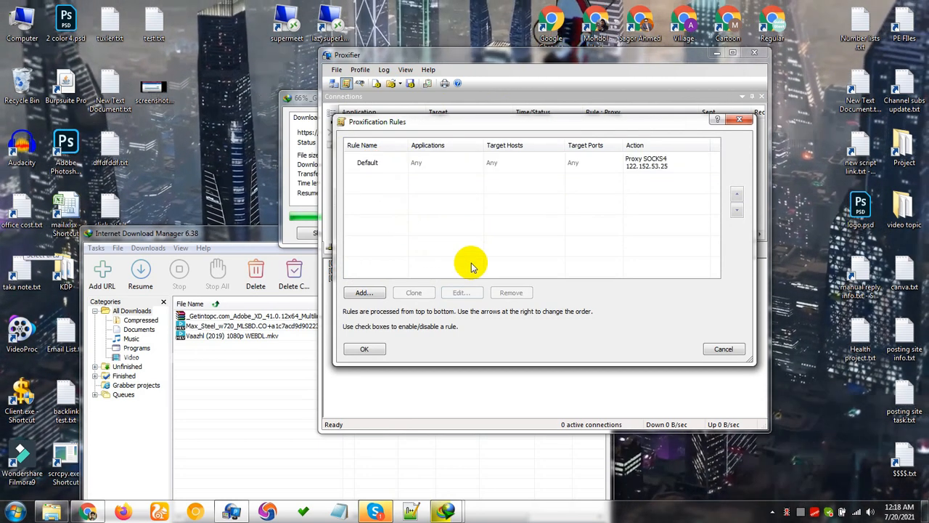
click(416, 168)
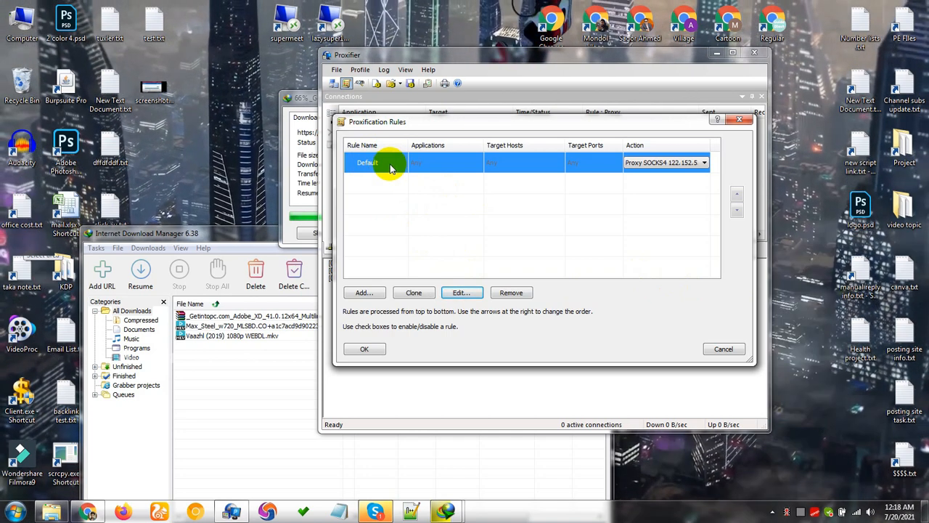
Step: Try the Direct action on the Default rule, restore Proxy SOCKS4 122.152.53.25, and accept the rules
click(677, 163)
click(649, 179)
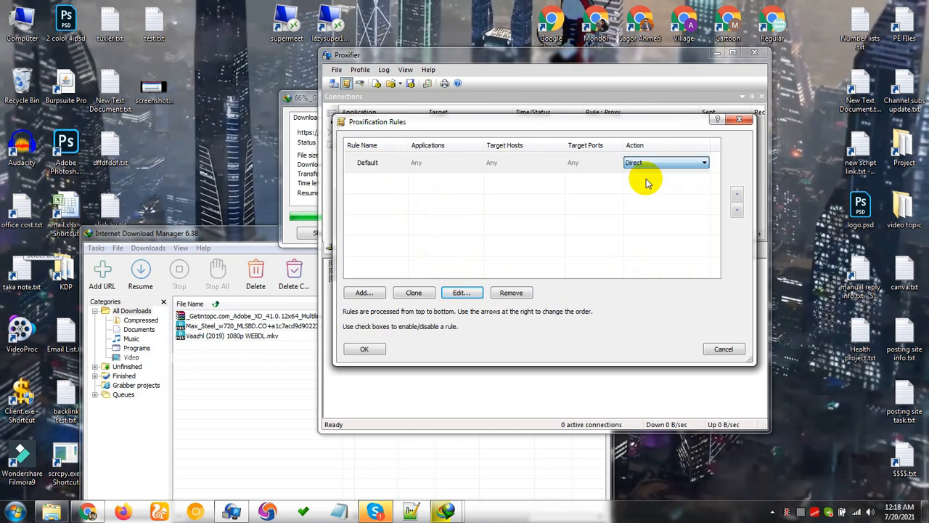
click(649, 180)
click(649, 163)
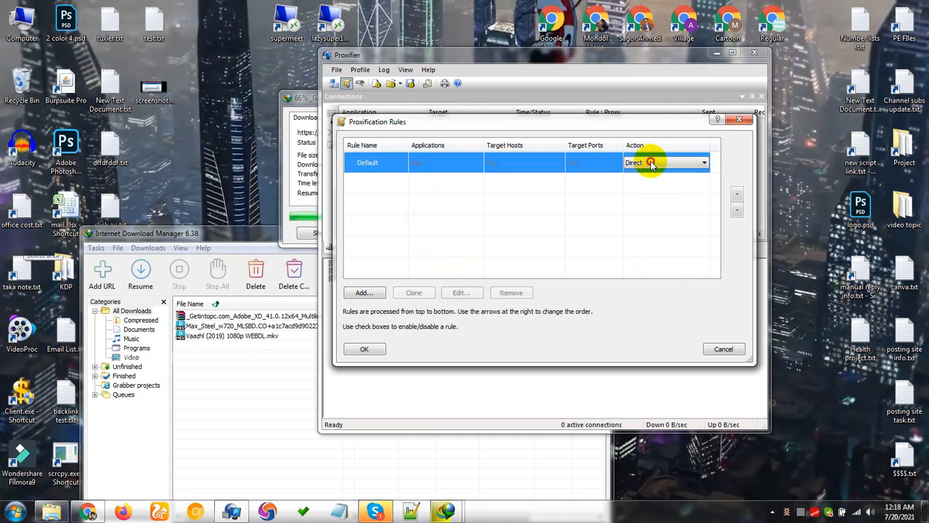
click(648, 166)
click(648, 175)
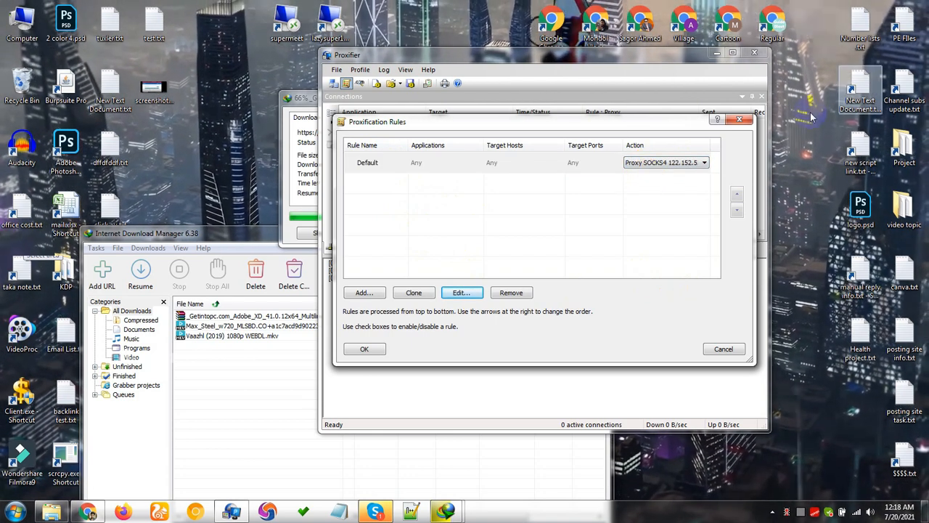
click(365, 349)
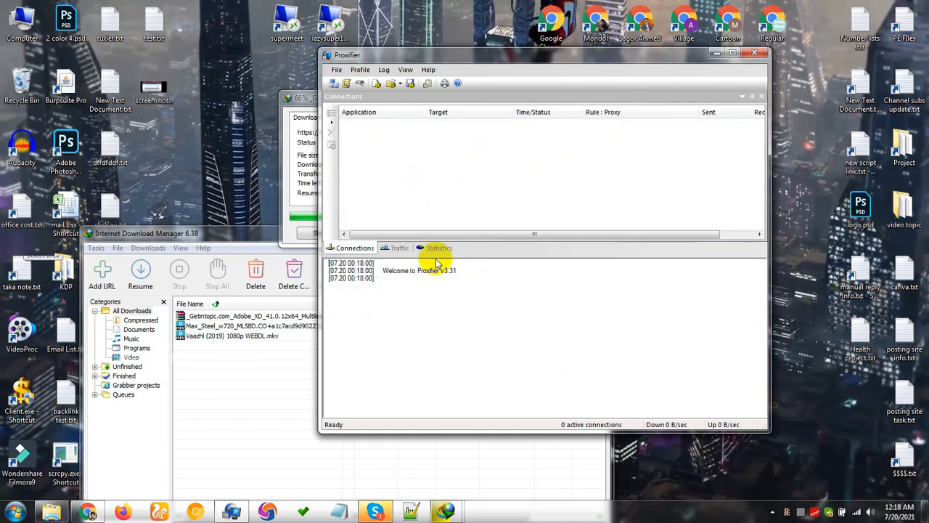
Step: Reopen the proxification rules to review the actions available for the Default rule, leaving without changes
click(346, 86)
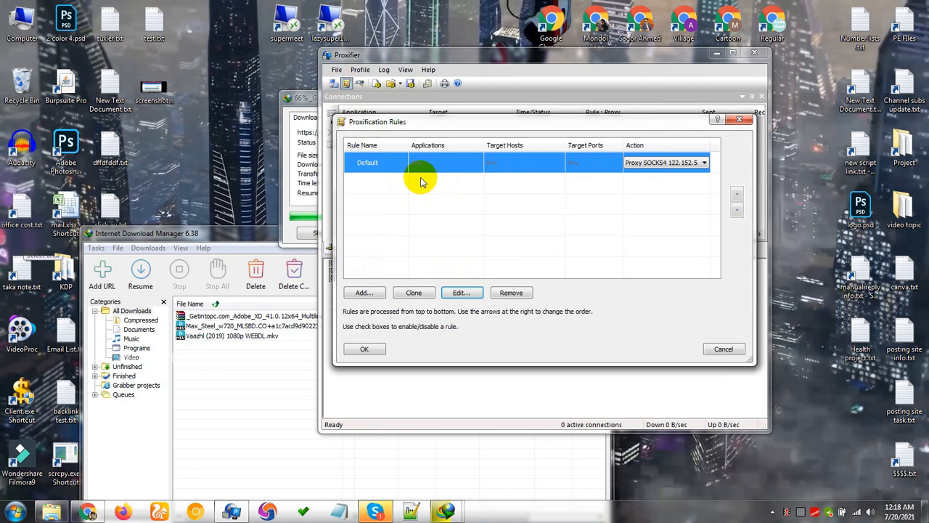
click(663, 165)
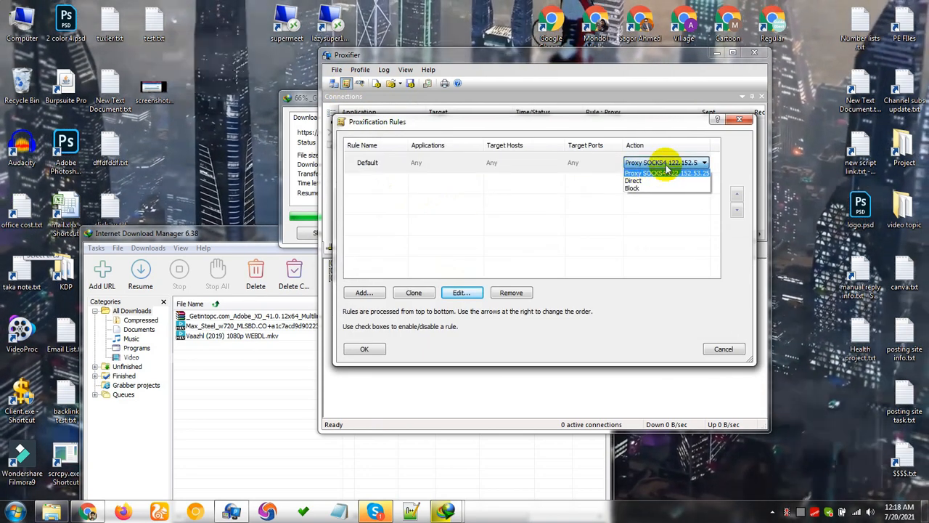
click(724, 350)
click(724, 350)
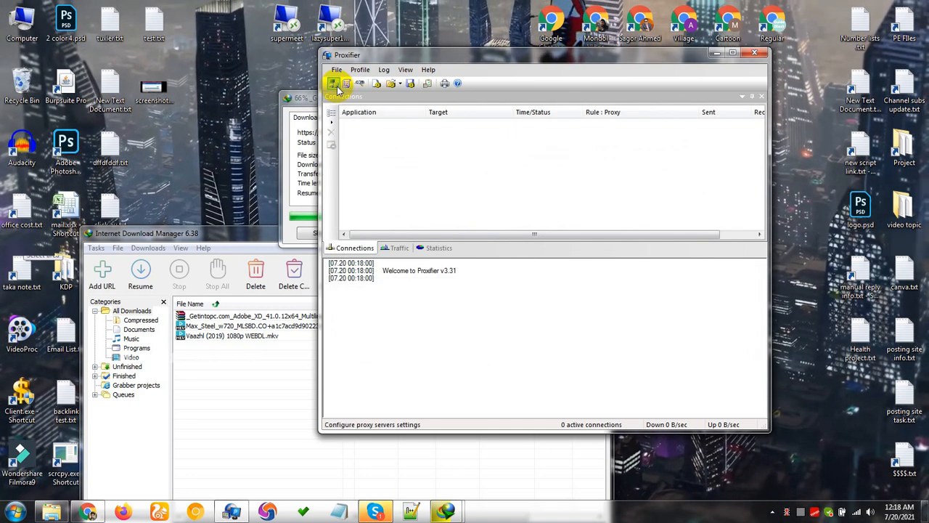
Step: Try to remove the SOCKS4 proxy server 122.152.53.25 without choosing a new action for the Default rule
click(333, 84)
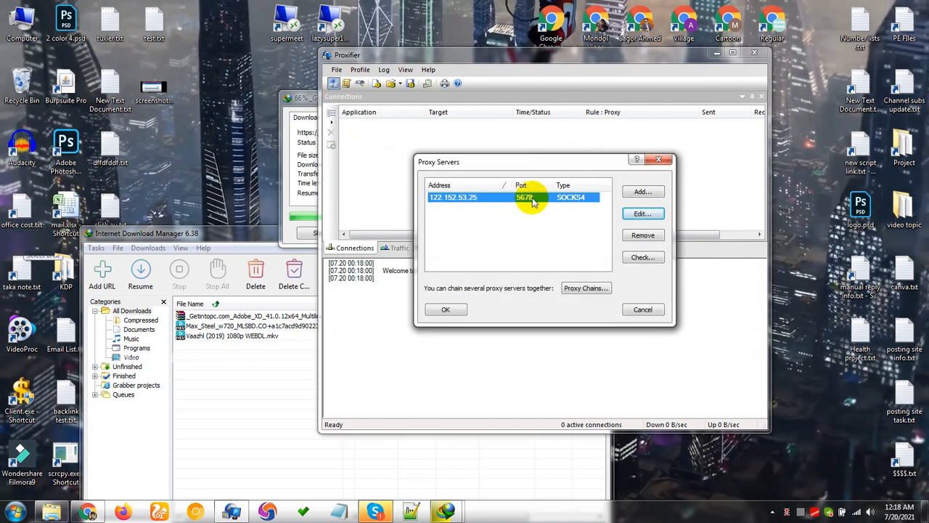
click(643, 234)
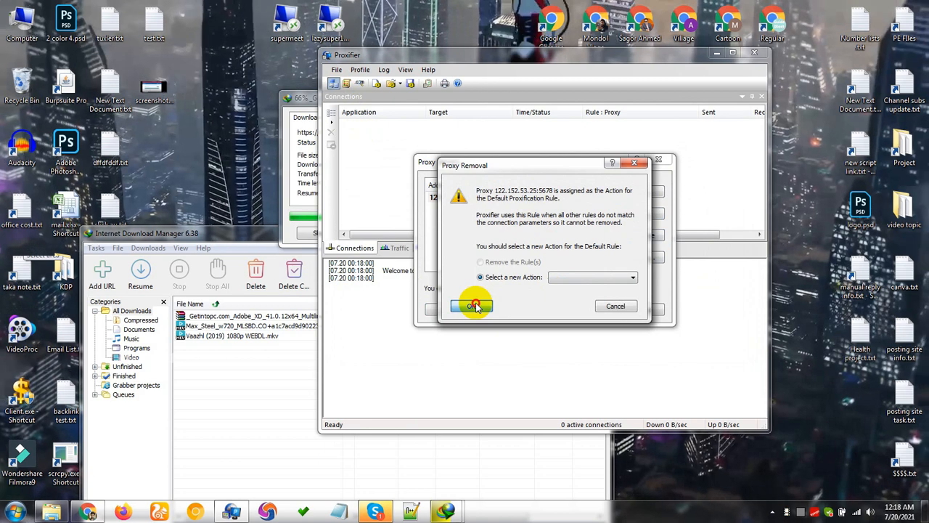
click(474, 306)
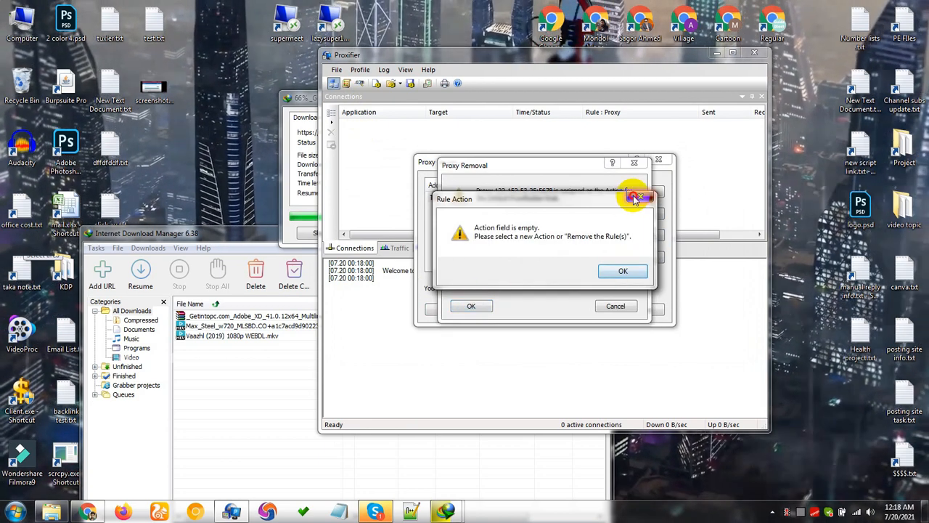
click(636, 193)
click(638, 164)
Step: Try removing the SOCKS4 proxy with Direct as the Default rule's new action, and cancel the removal
click(459, 197)
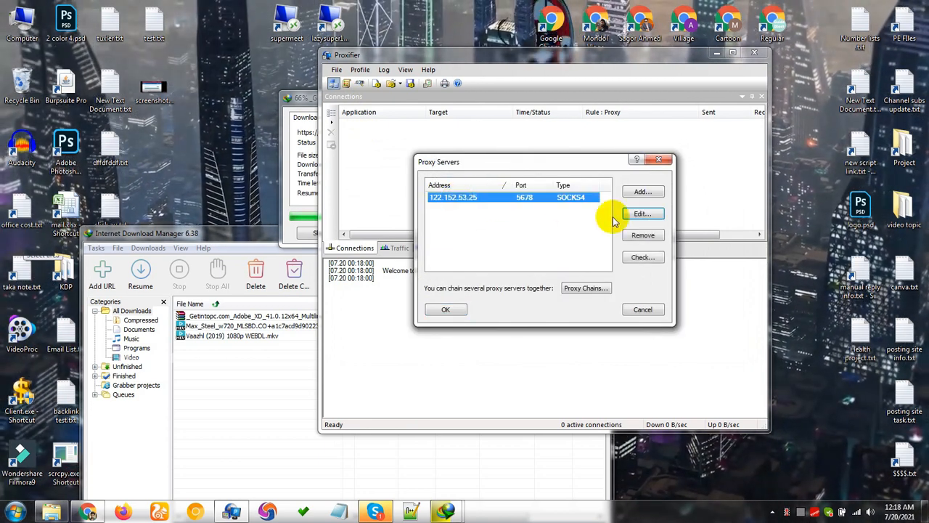
click(643, 235)
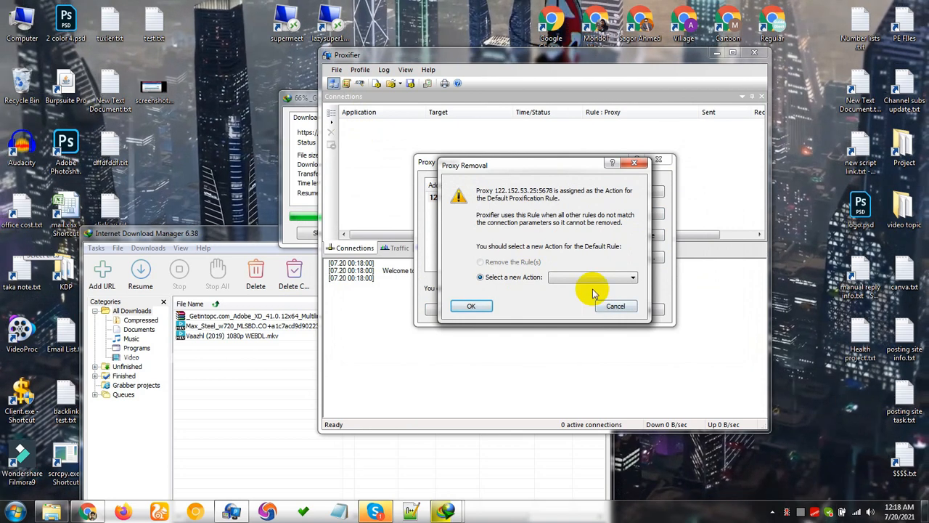
click(592, 279)
click(581, 291)
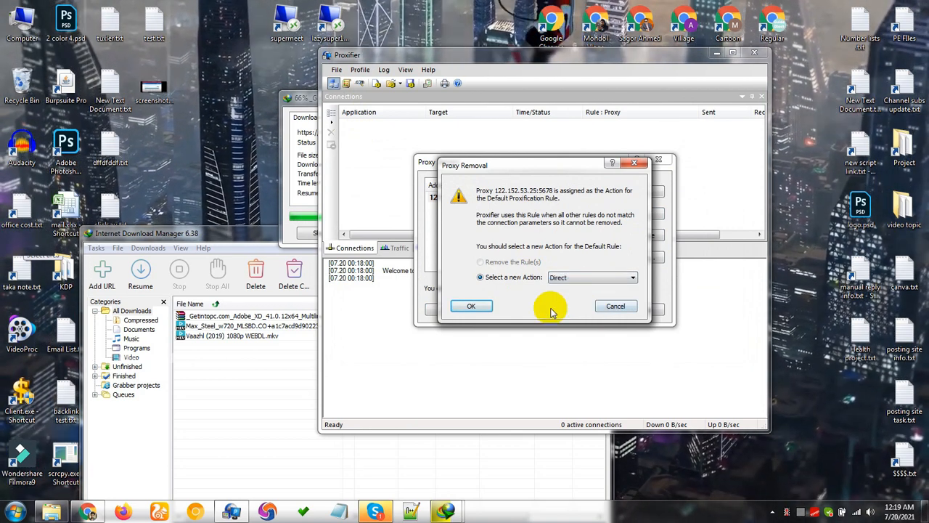
click(629, 308)
click(629, 307)
Step: Open the existing SOCKS4 proxy server for editing and clear its address and port
click(335, 84)
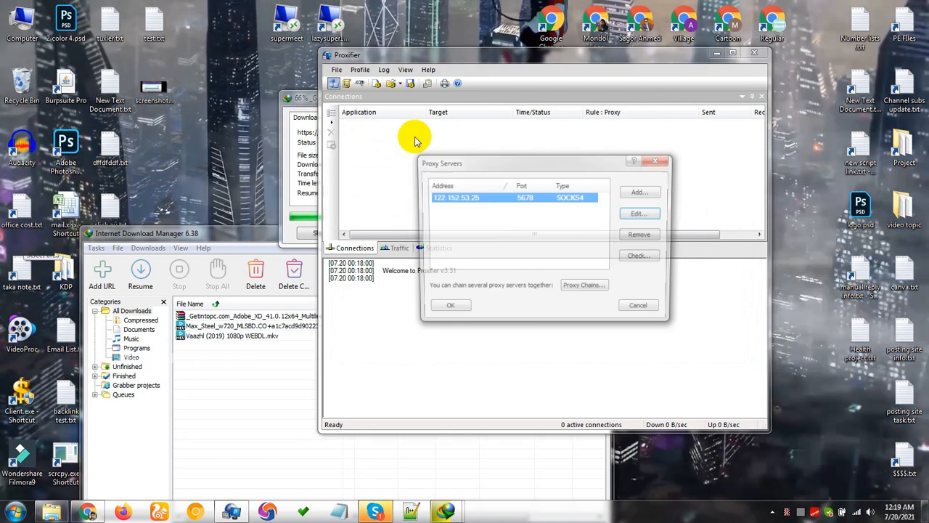
click(641, 214)
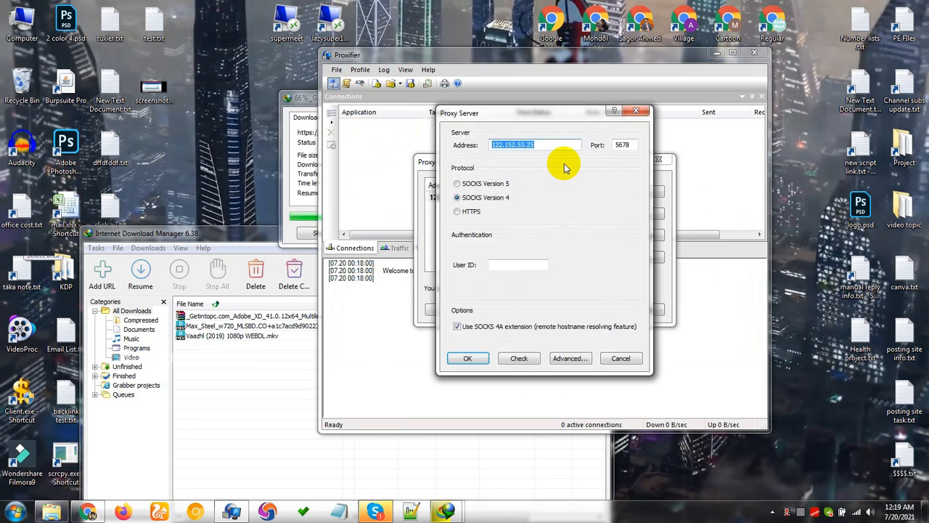
drag(565, 144, 398, 145)
key(BackSpace)
drag(613, 146, 655, 149)
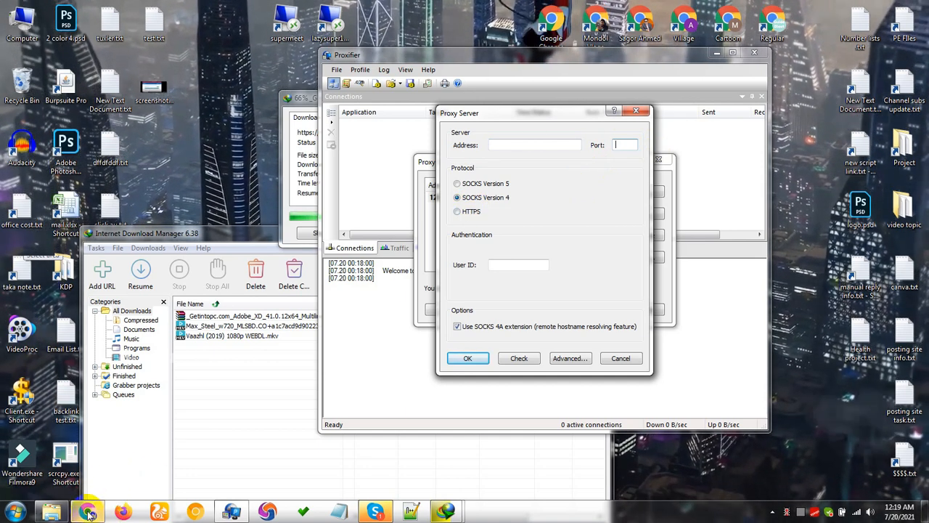
Step: Switch to Chrome, open proxydb.net in a new tab, and expand the advanced details of the privacy warning
click(87, 513)
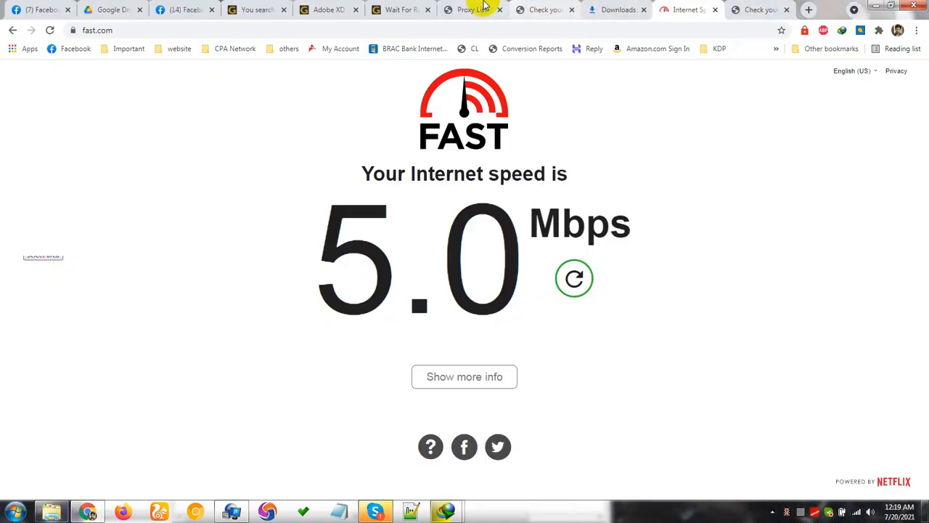
click(479, 7)
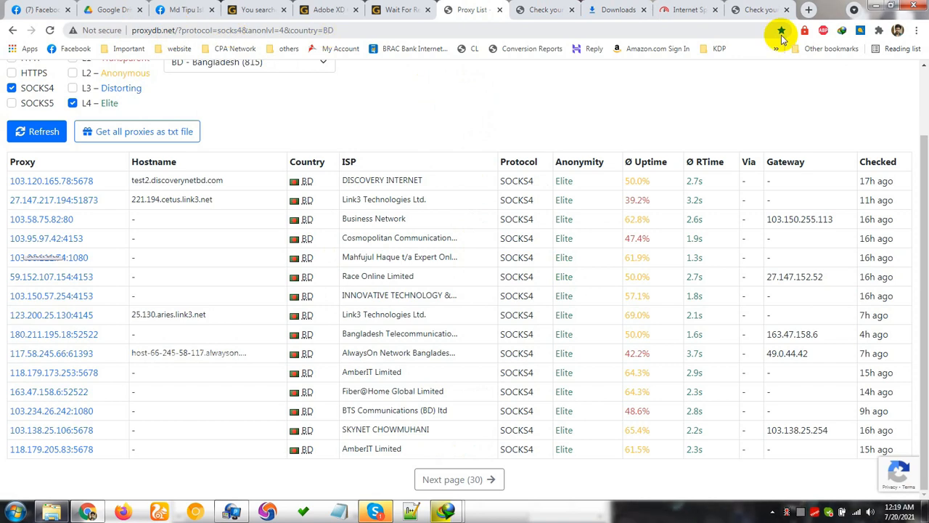
click(811, 9)
text(proxy)
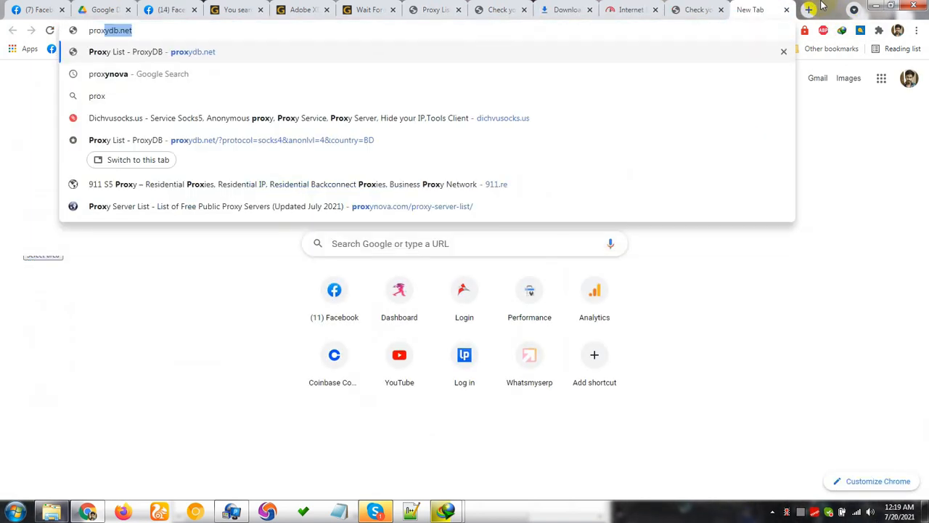
key(Return)
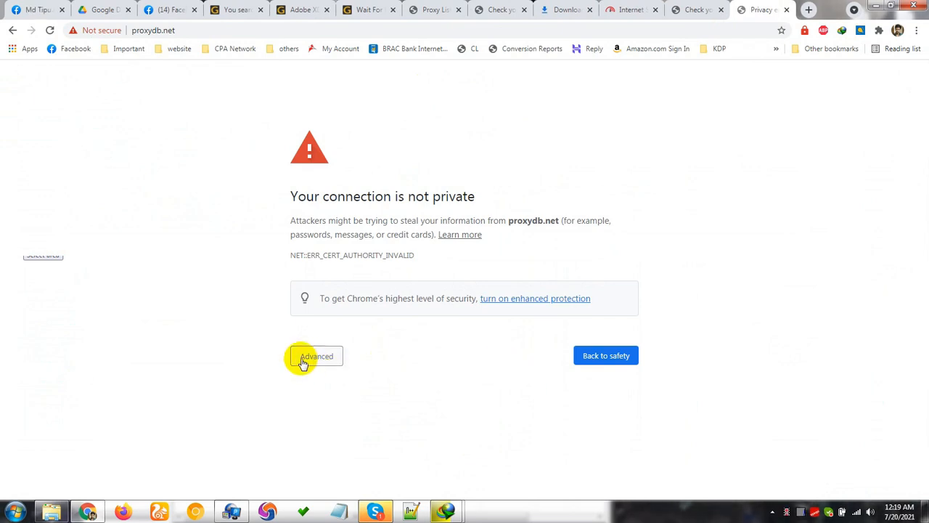
click(303, 361)
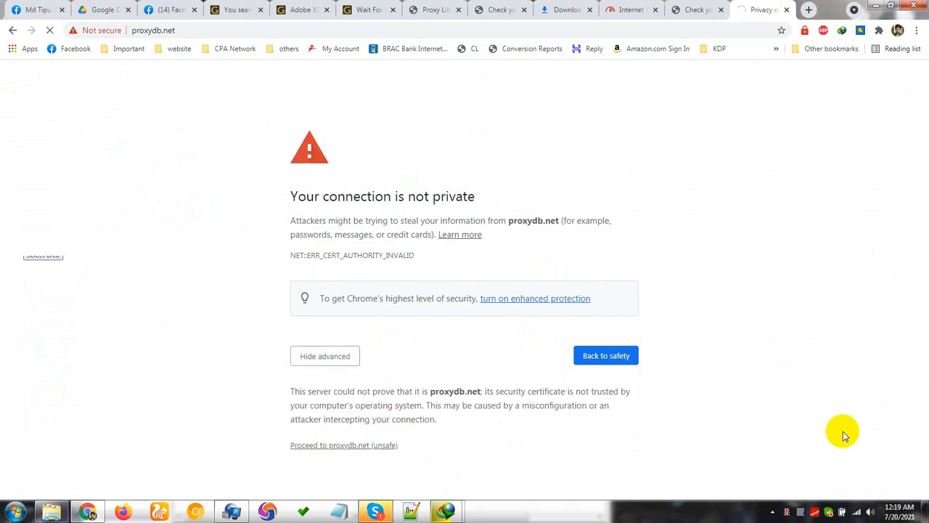
Step: Exit Proxifier and agree to terminate its active connections
right_click(801, 512)
click(822, 493)
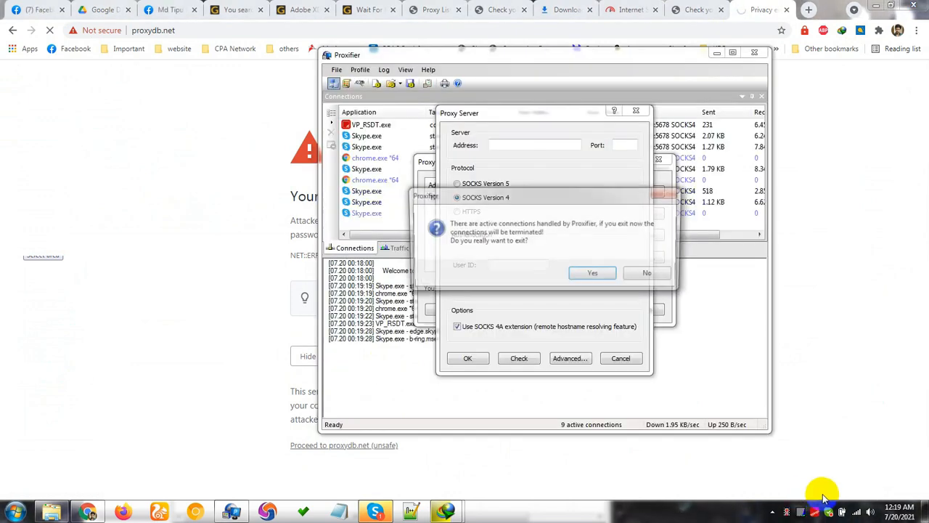
click(584, 271)
Step: Continue to the ProxyDB proxy list and filter it by SOCKS4, L4 – Elite and BD - Bangladesh
click(314, 344)
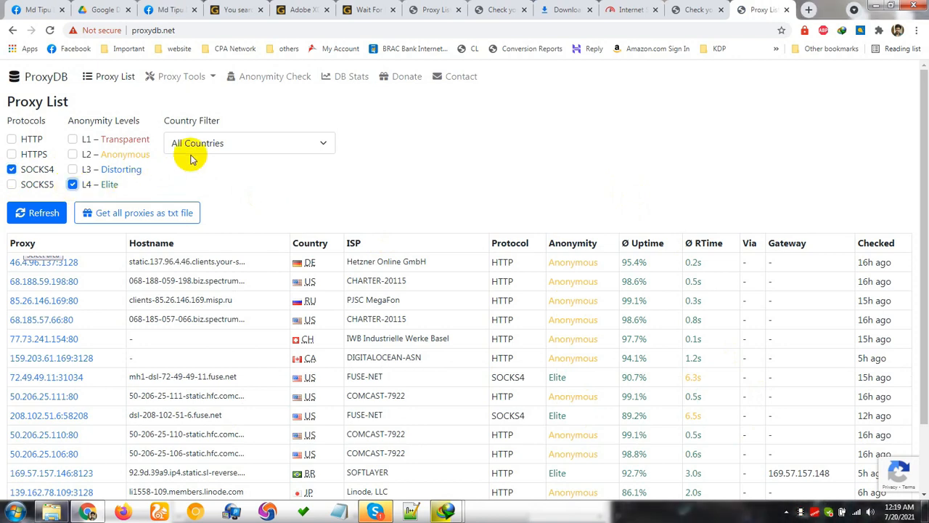
click(211, 146)
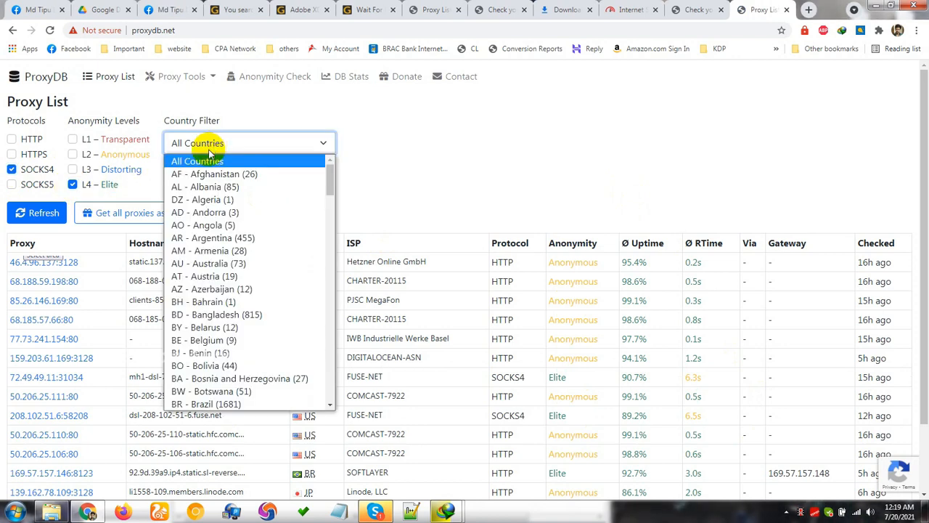
click(249, 317)
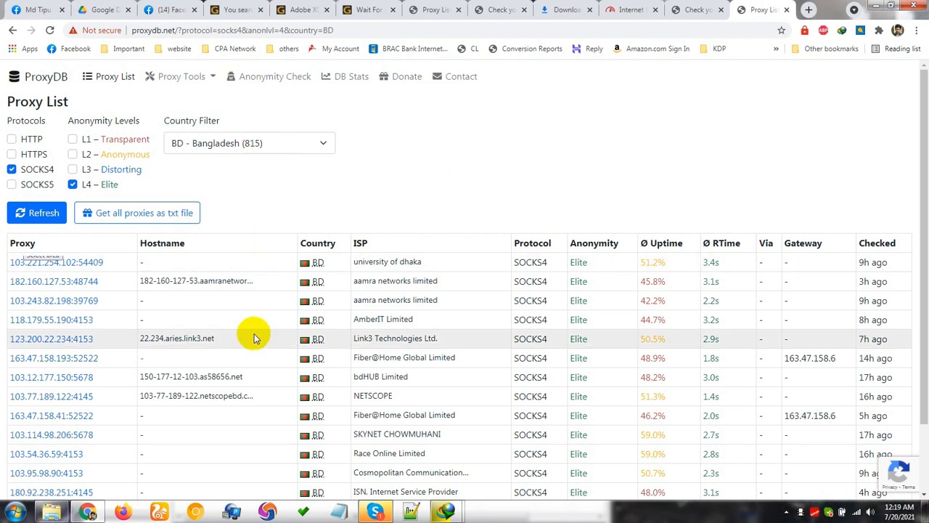
Step: Highlight the addresses and ports of the first two Bangladesh proxies, dismissing the download pop-up
triple_click(112, 264)
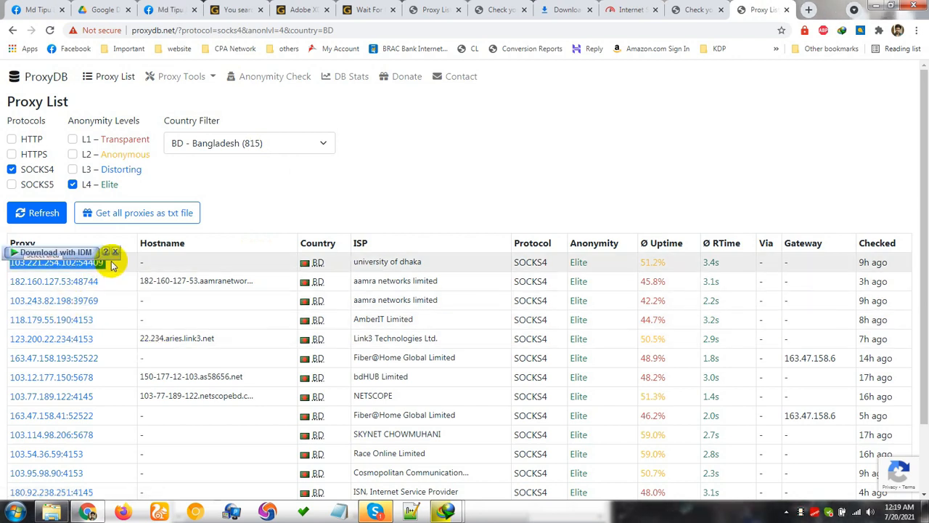
right_click(113, 264)
click(137, 271)
triple_click(113, 285)
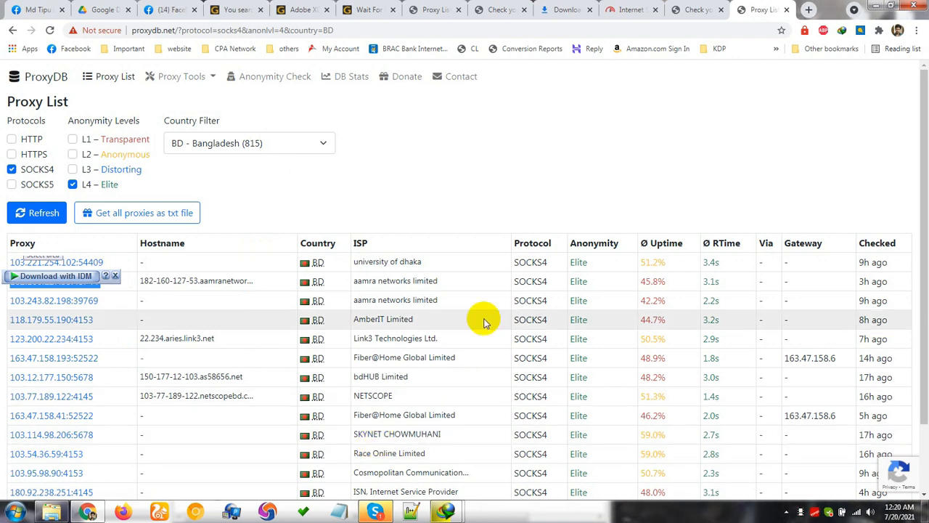
click(117, 272)
triple_click(114, 268)
Step: Examine the ISP entries of the listed Bangladesh proxies
triple_click(391, 265)
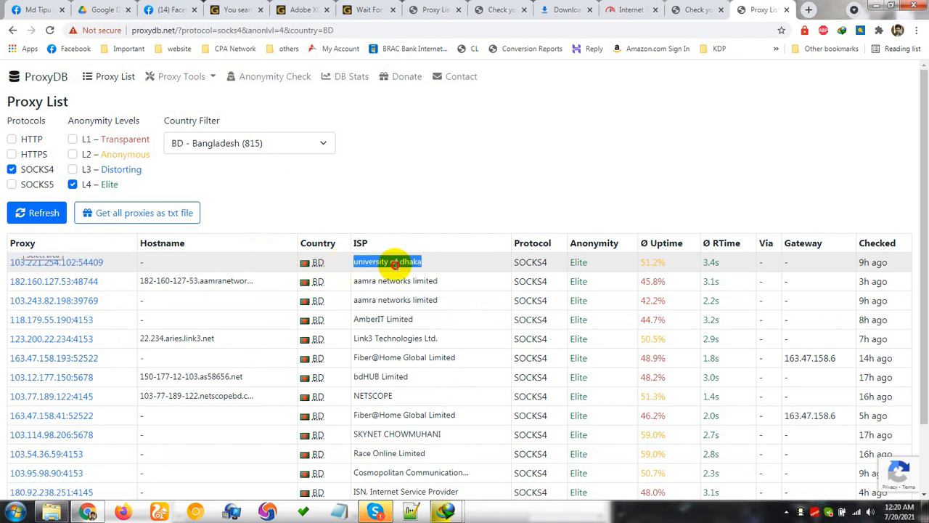
click(418, 265)
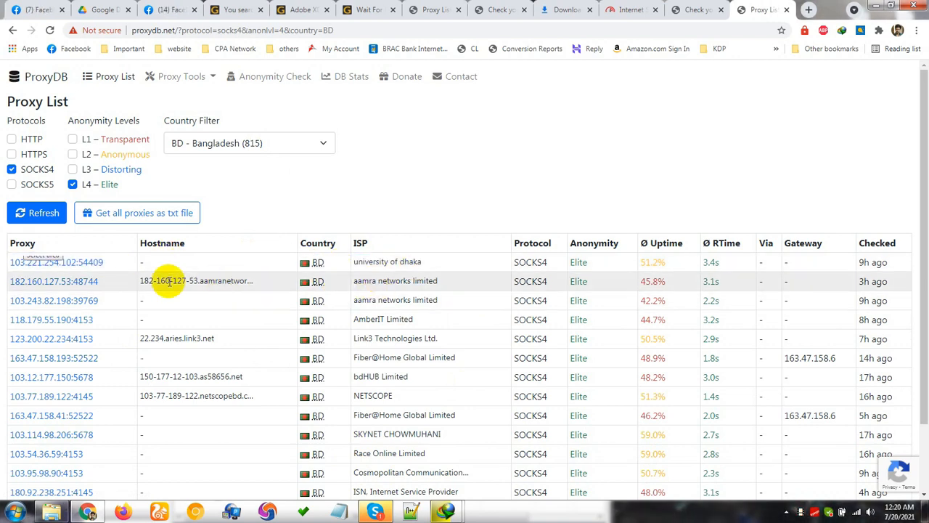
click(390, 280)
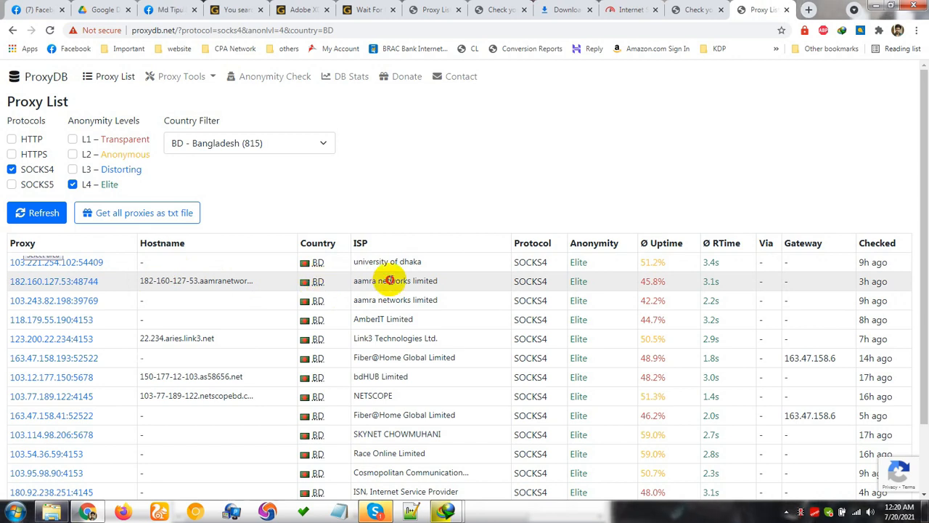
double_click(399, 319)
double_click(398, 338)
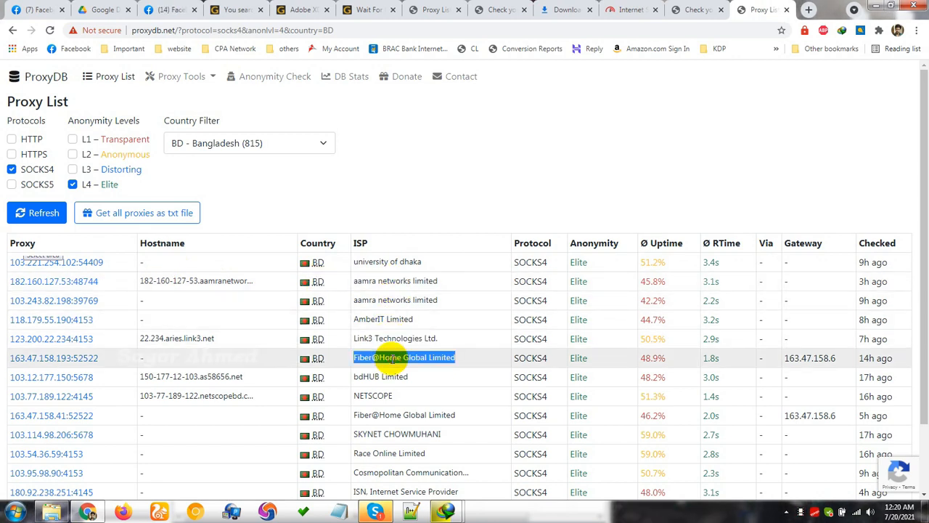
scroll(375, 408, down, 2)
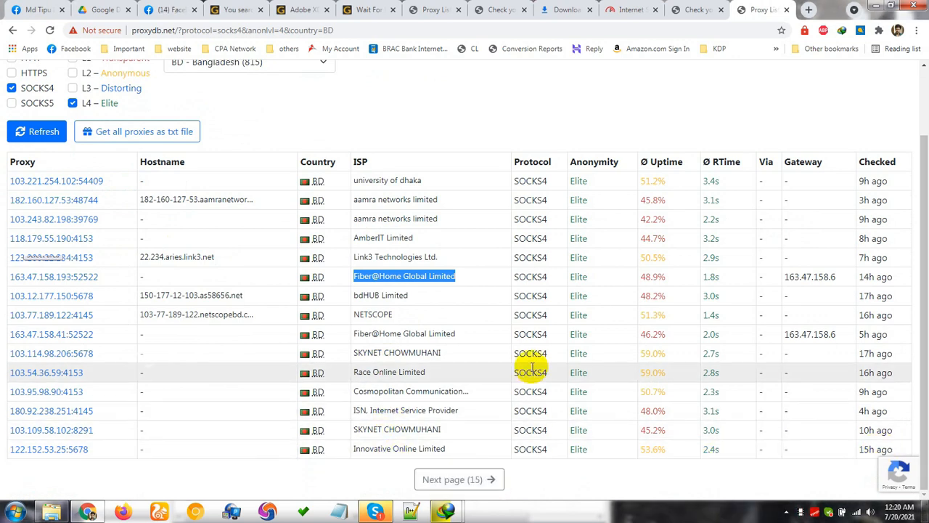
scroll(135, 259, up, 2)
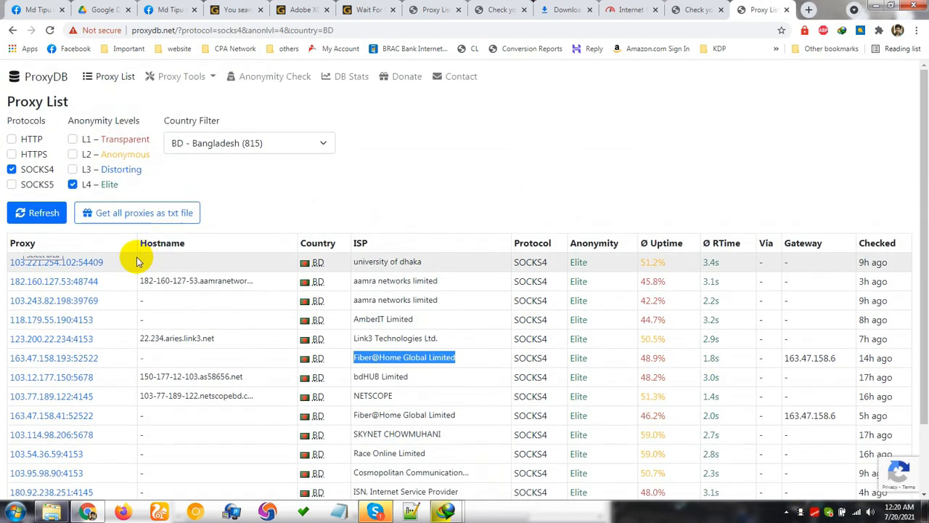
Step: Highlight the first proxy's IP address and port in the list, closing the download pop-up each time
triple_click(118, 262)
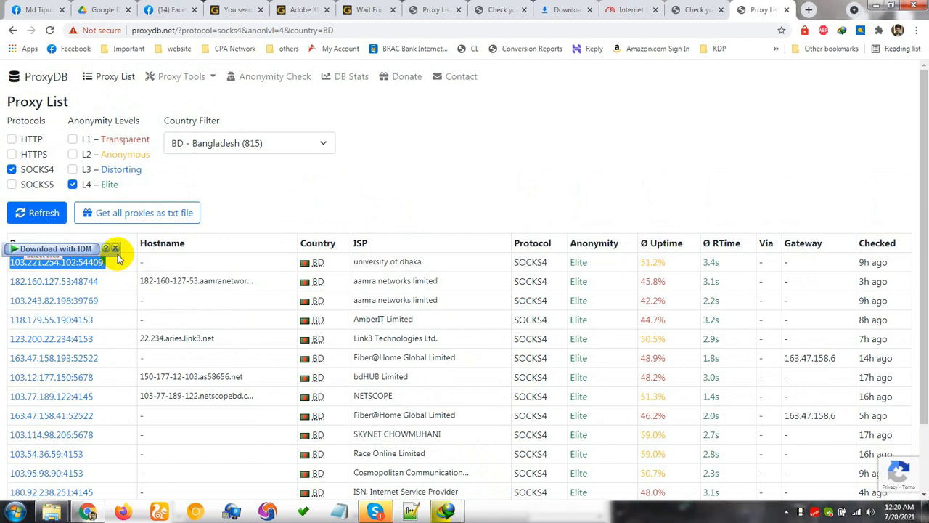
click(116, 249)
click(117, 263)
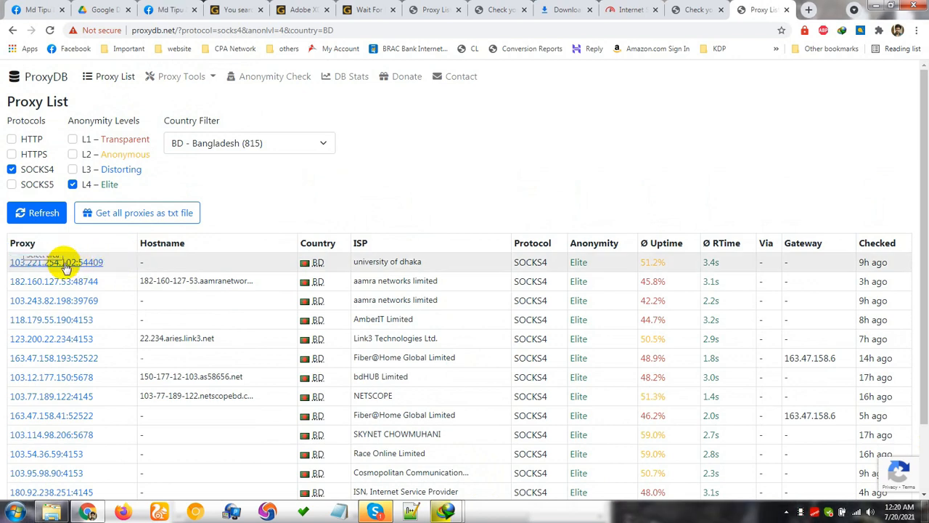
triple_click(113, 262)
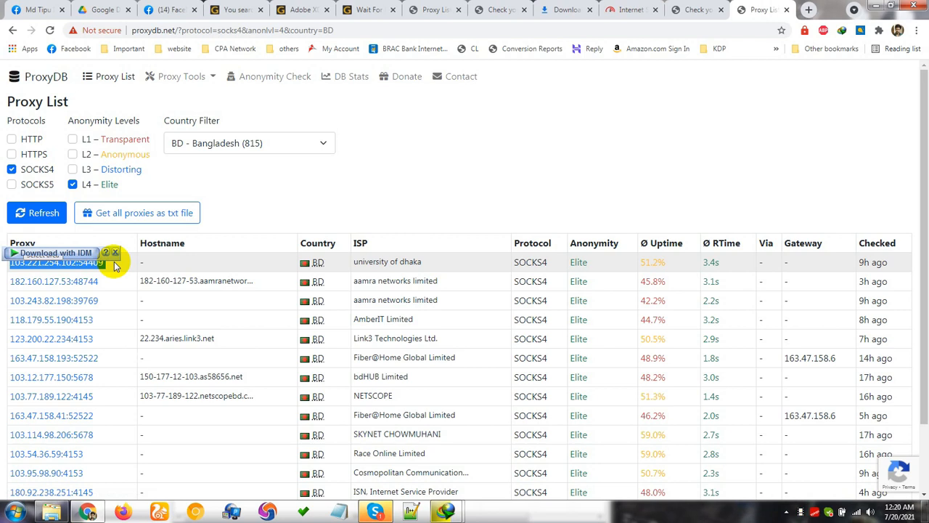
click(115, 252)
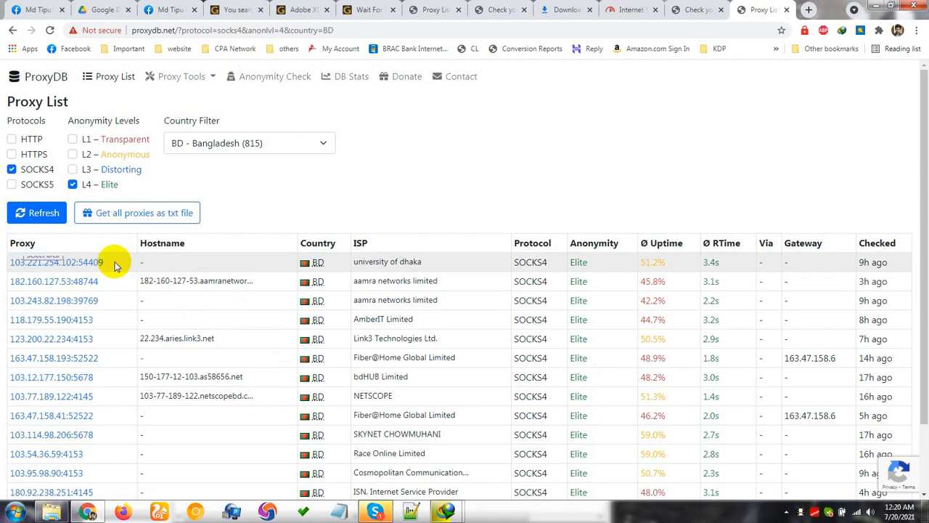
triple_click(114, 264)
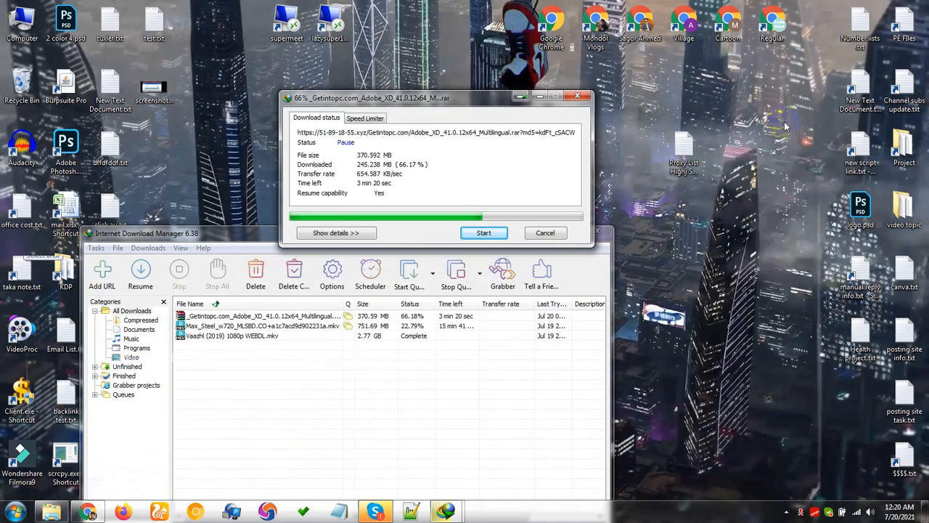
Step: Open Proxy List Highj Speed.txt from the desktop and copy the 2mb download proxy 103.77.189.122:4145
double_click(684, 149)
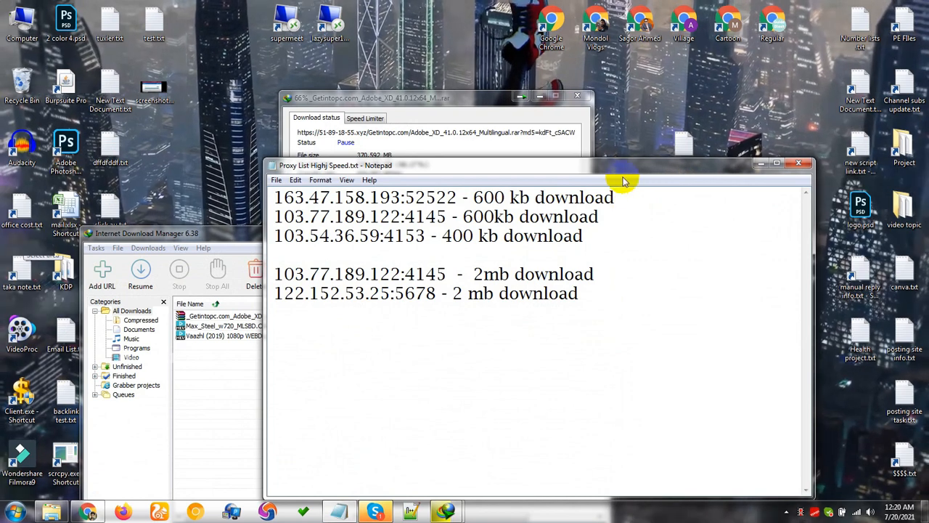
drag(623, 182, 749, 155)
drag(574, 253, 403, 254)
right_click(452, 255)
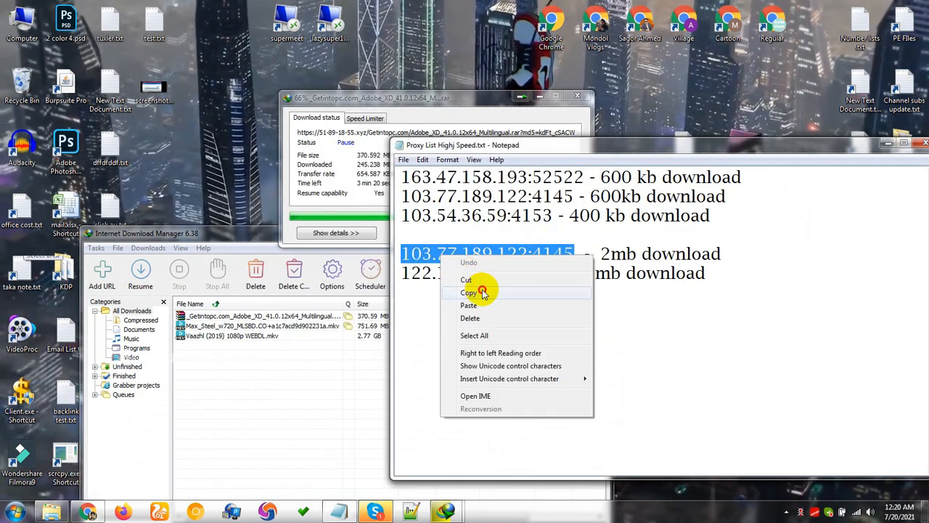
click(472, 292)
Step: Switch to Chrome, find 103.77.189.122:4145 in the ProxyDB list, and minimize the browser
click(888, 144)
click(90, 511)
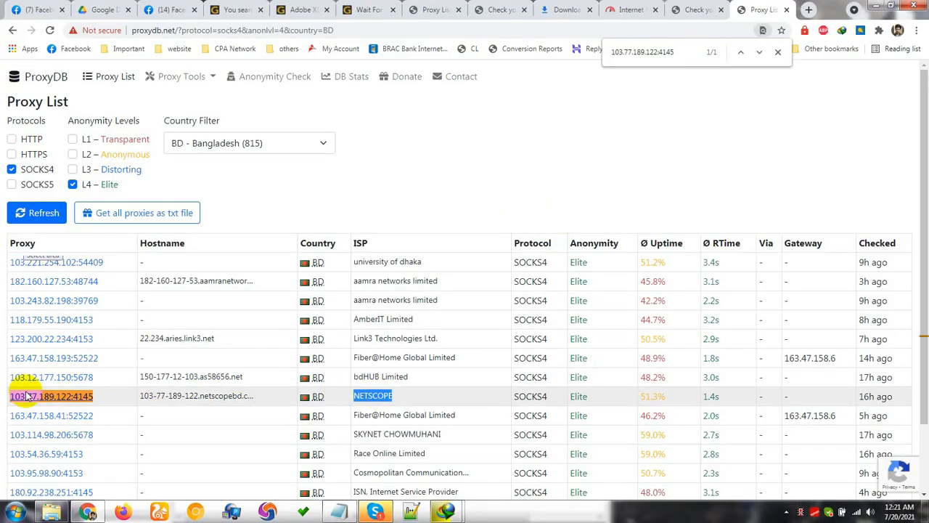
click(876, 6)
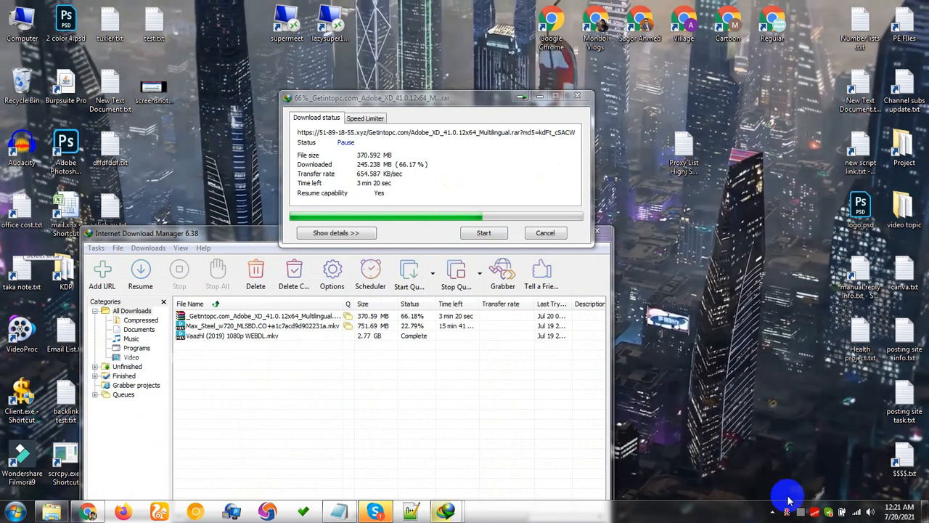
Step: Switch to Proxifier and change the existing proxy server to address 103.77.189.122, port 4145, with SOCKS Version 4
click(801, 511)
click(332, 83)
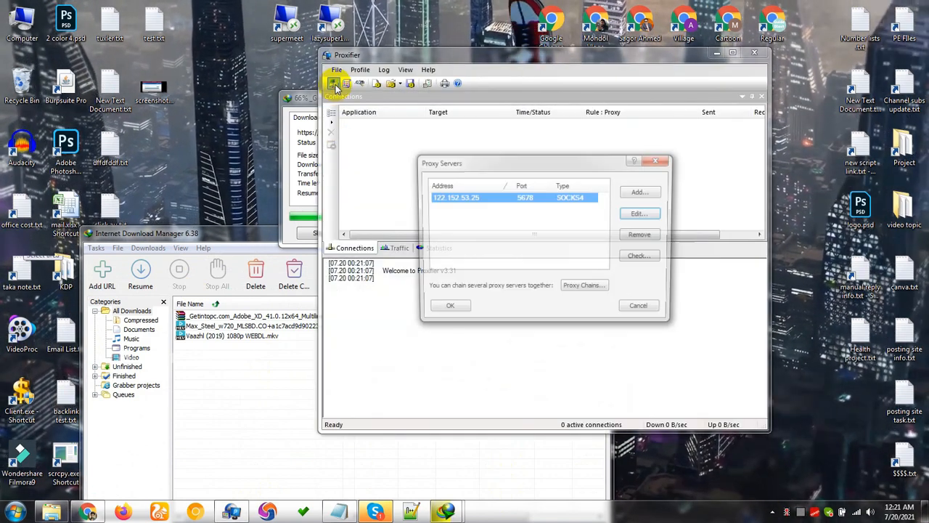
click(654, 214)
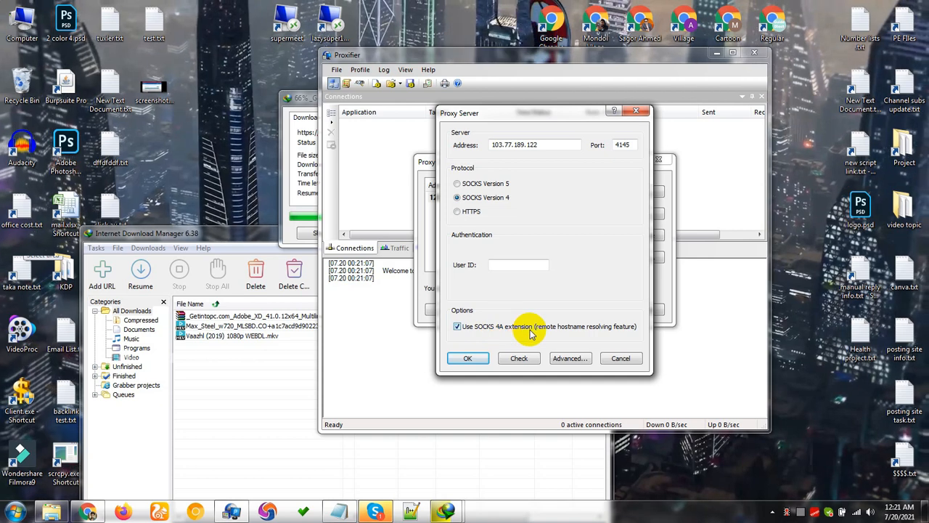
click(457, 356)
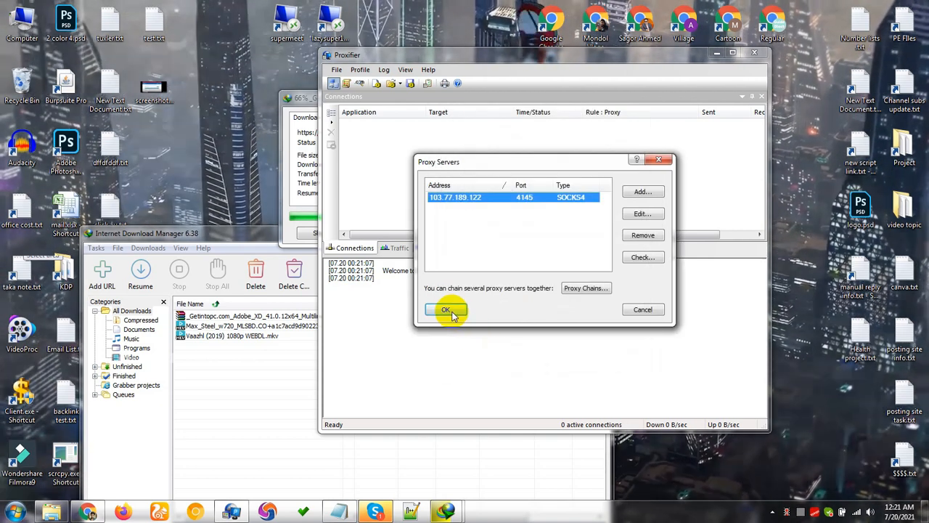
Step: Save the proxy server list, switch to Chrome, reload check2ip.com and compare its ISP with the 103.77.189.122:4145 entry on ProxyDB
click(447, 309)
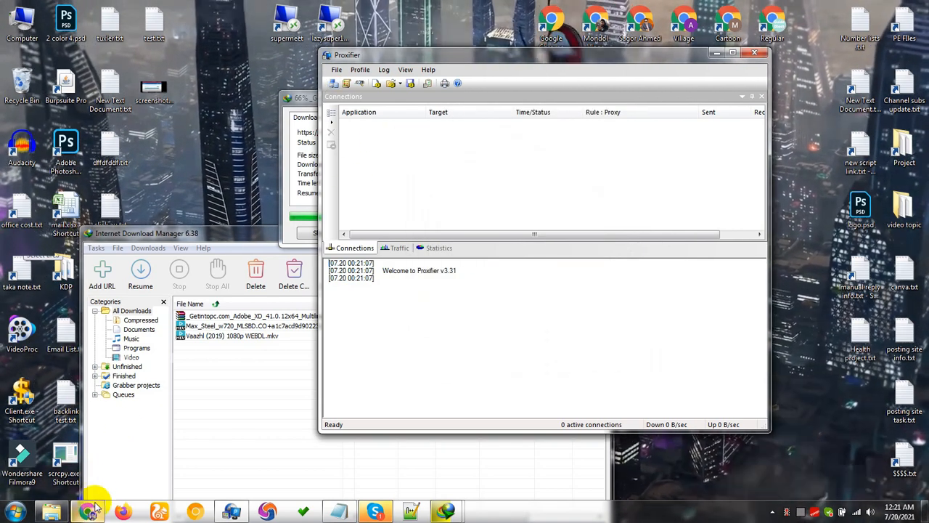
click(90, 511)
click(694, 9)
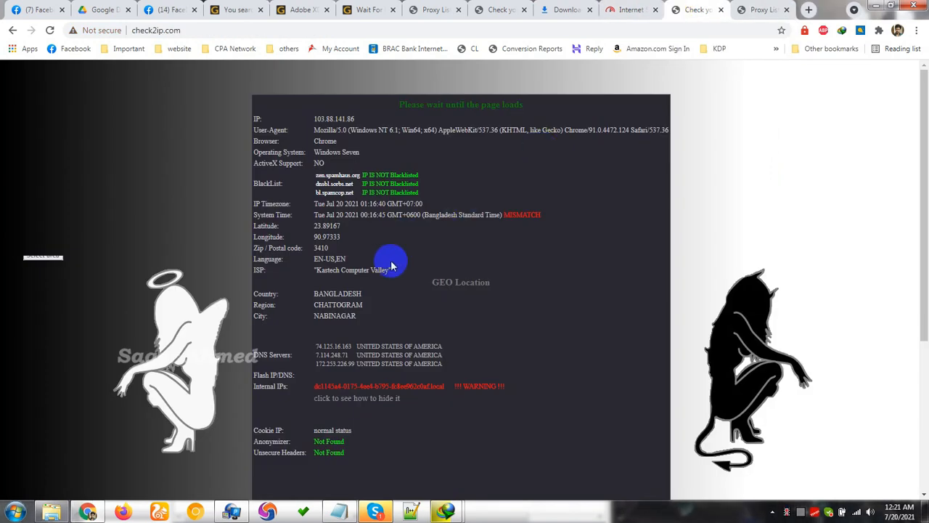
key(F5)
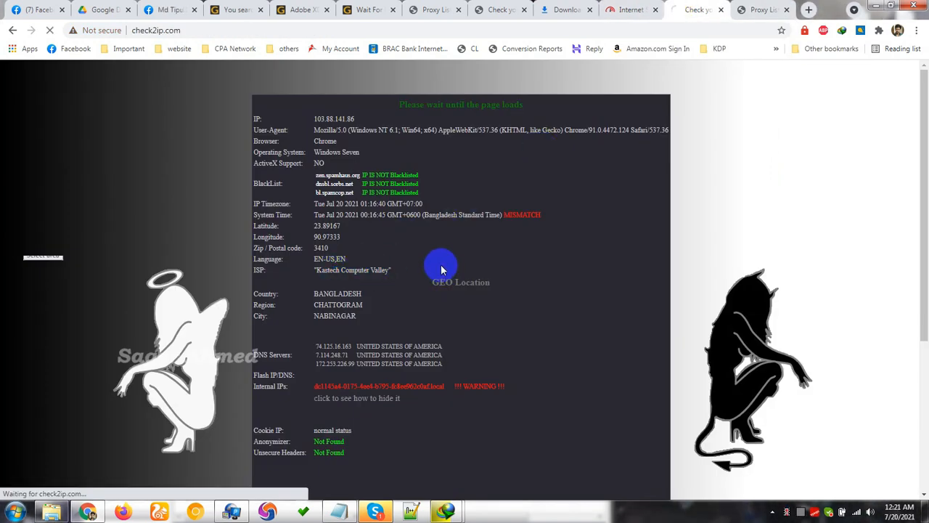
double_click(330, 269)
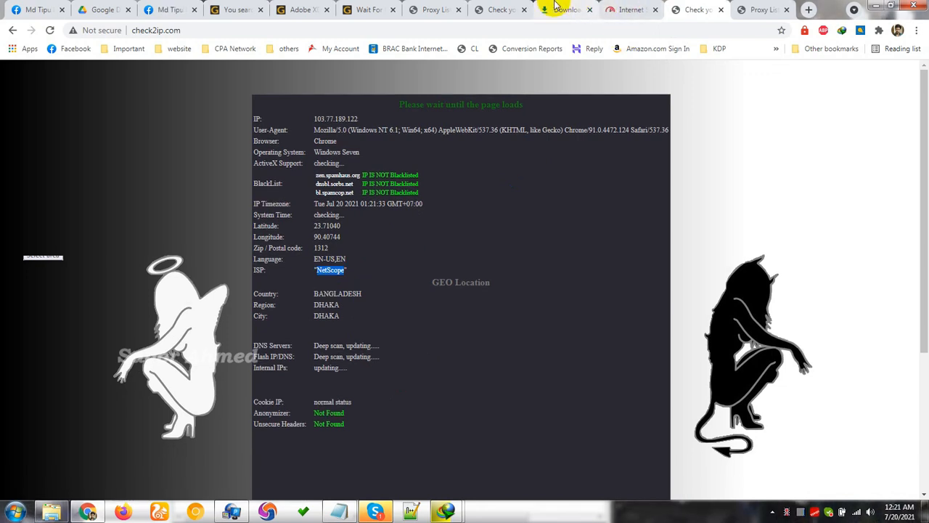
click(763, 9)
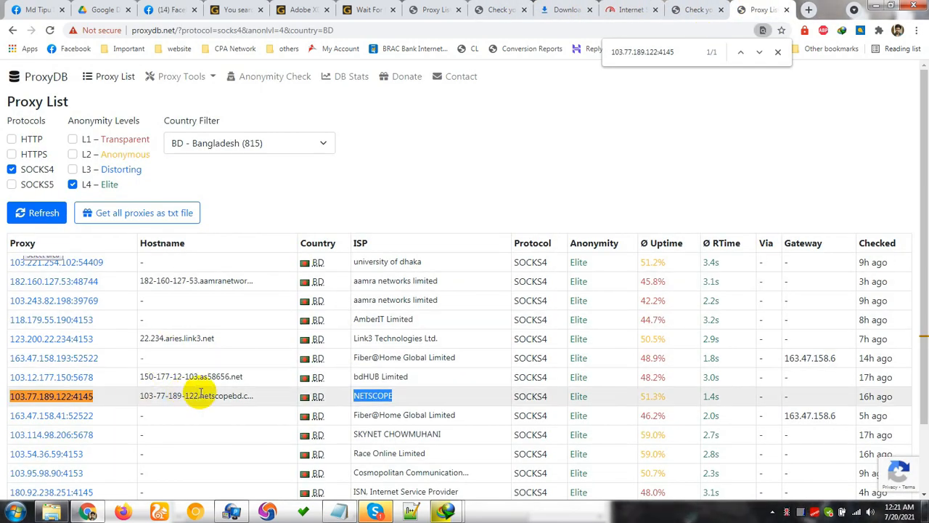
click(682, 7)
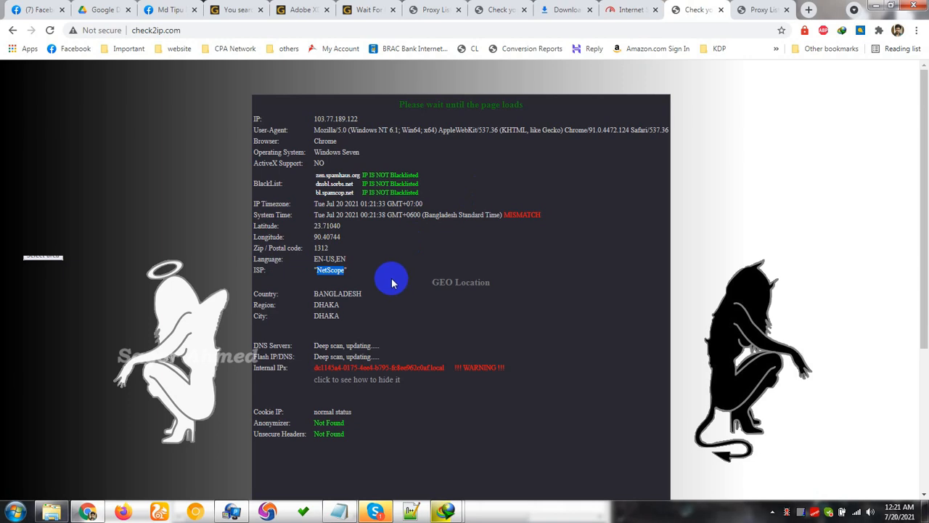
Step: Run a connection speed test on fast.com, stop it and minimize the browser
click(629, 10)
click(577, 275)
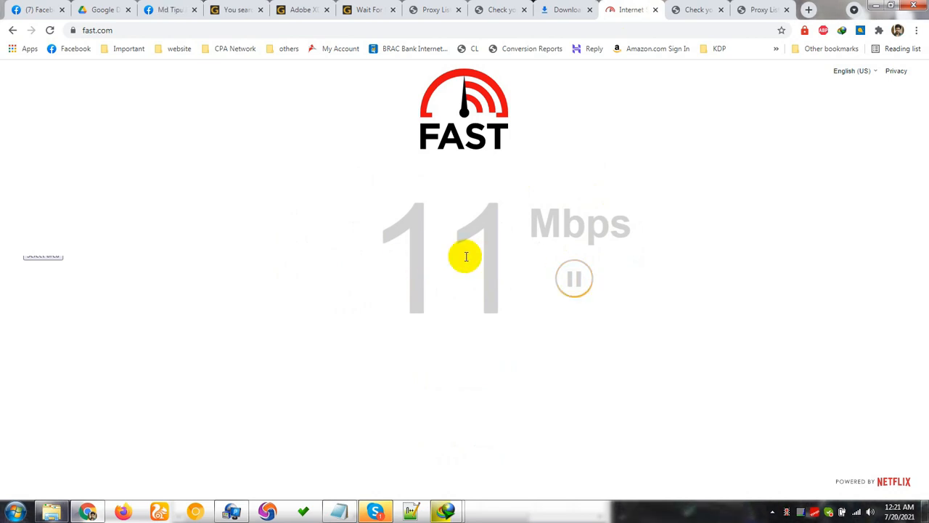
click(580, 275)
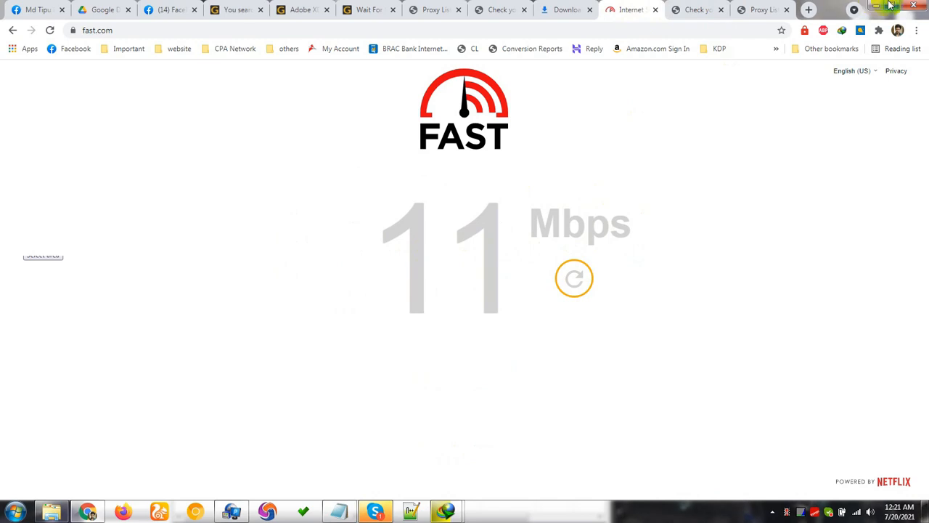
click(873, 6)
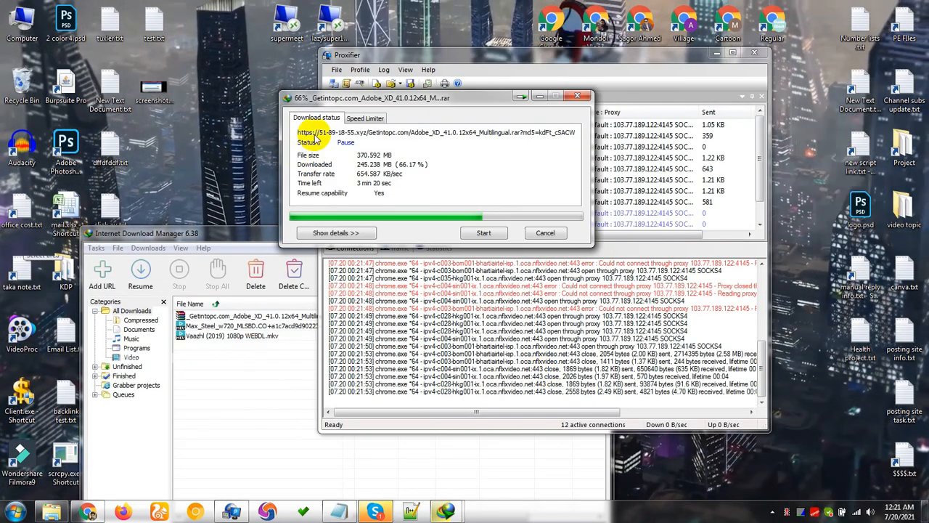
Step: Move the Adobe XD download window and Proxifier apart on the desktop, and start the paused download
drag(339, 101, 175, 89)
drag(442, 62, 671, 78)
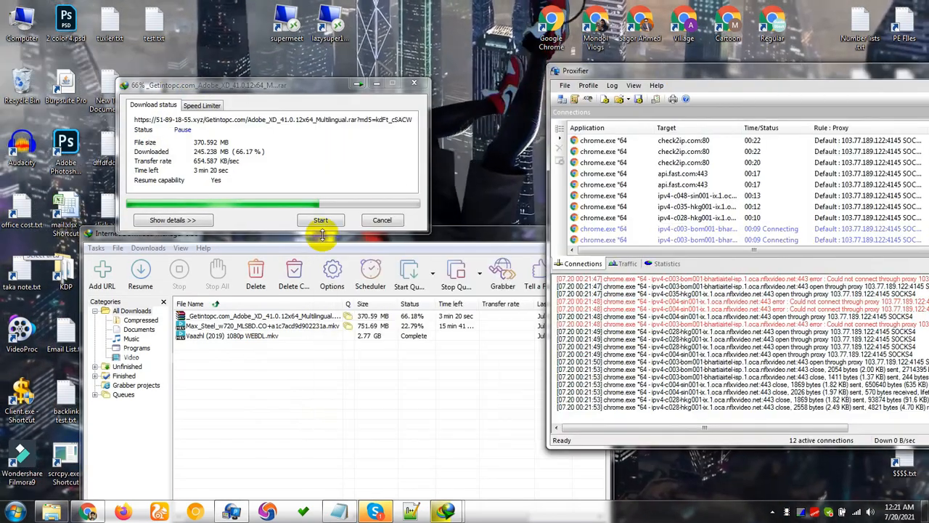
click(319, 220)
right_click(485, 101)
click(508, 130)
right_click(472, 104)
click(502, 136)
drag(281, 87, 398, 102)
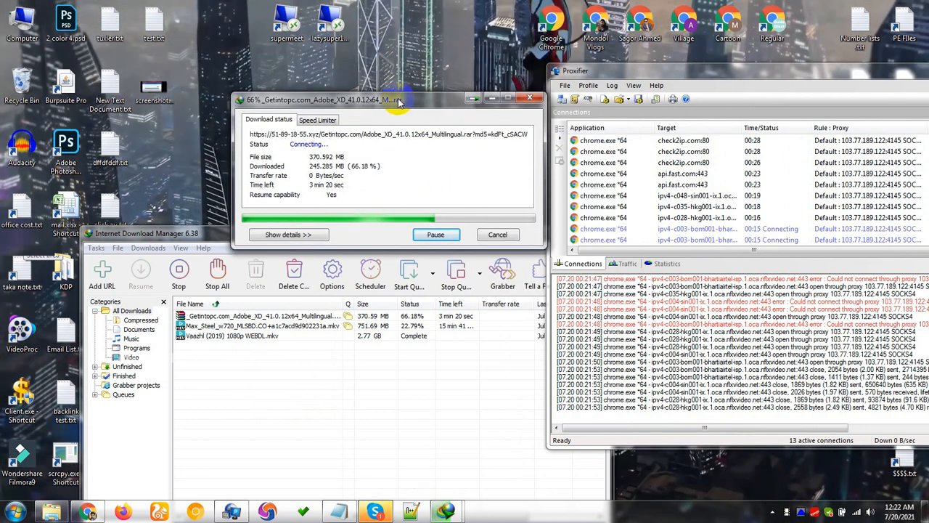
right_click(418, 10)
click(450, 45)
right_click(421, 13)
click(451, 45)
right_click(423, 14)
click(454, 45)
click(413, 104)
drag(414, 104, 405, 96)
drag(405, 97, 437, 125)
right_click(421, 18)
click(446, 48)
drag(618, 74, 619, 58)
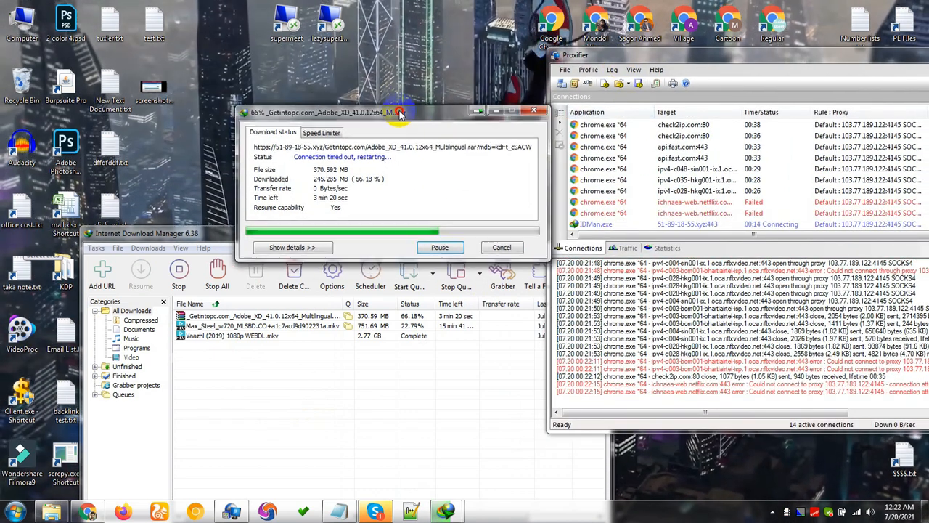
Step: Cancel the Adobe XD download, switch to Chrome and reload check2ip.com
click(512, 253)
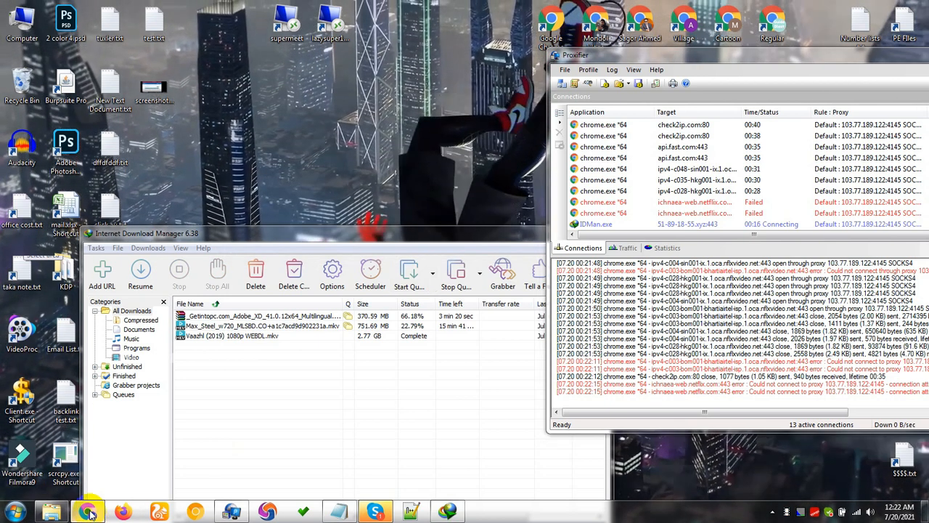
click(87, 513)
click(697, 9)
key(F5)
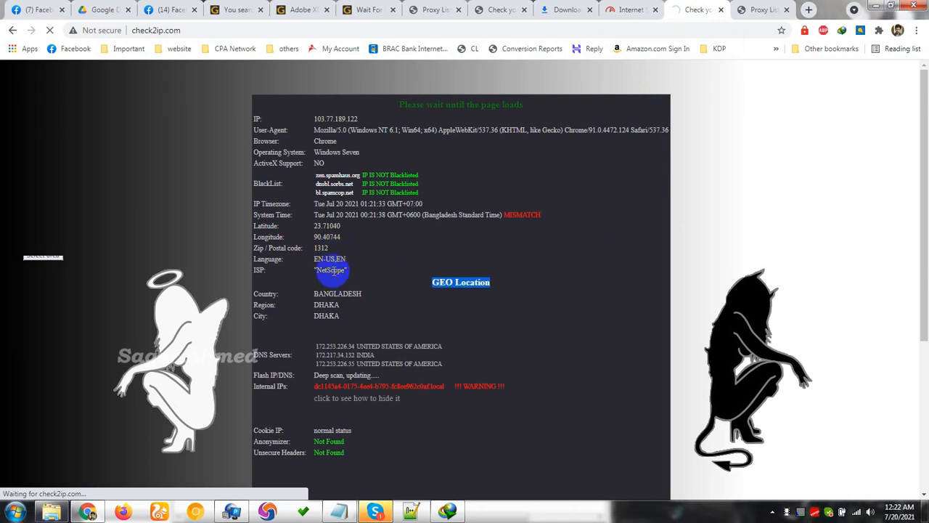
drag(334, 269, 331, 269)
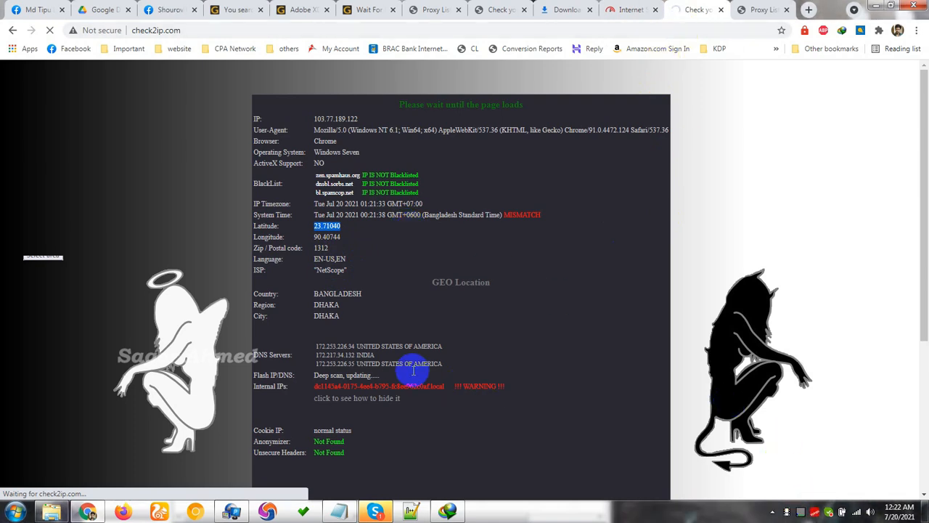
click(380, 239)
drag(376, 191, 393, 204)
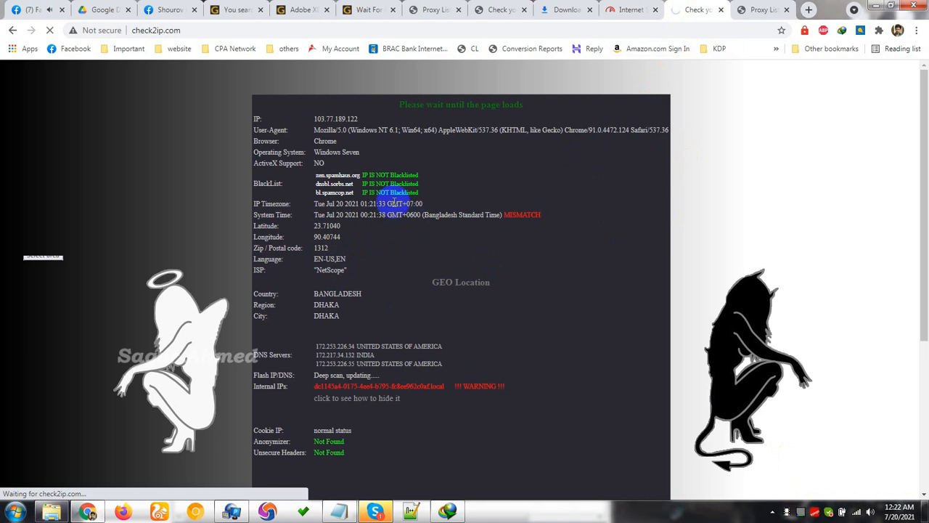
Step: Switch to Notepad, copy the proxy 122.152.53.25:5678 from Proxy List Highj Speed.txt, and minimize the file
click(339, 511)
drag(560, 276, 402, 273)
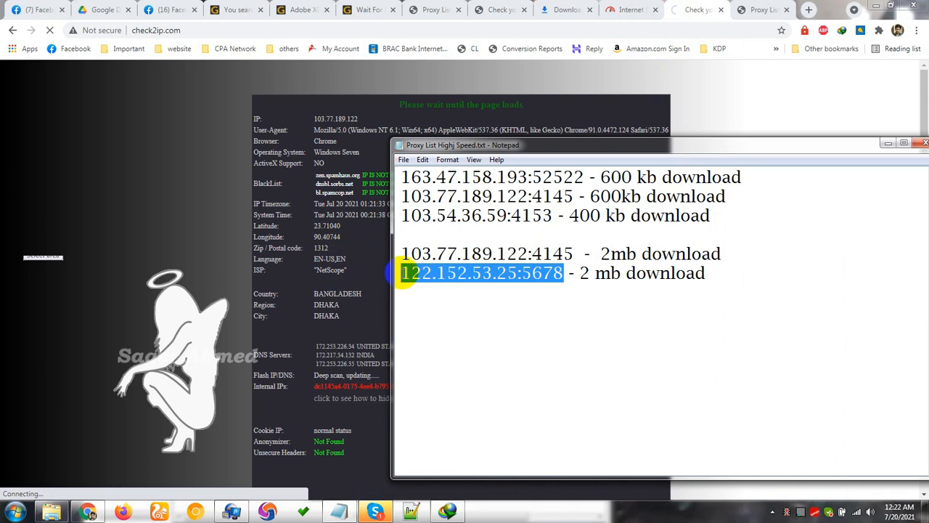
click(887, 143)
Step: Examine the traffic and connections in Proxifier, and retry loading check2ip.com in Chrome
click(790, 514)
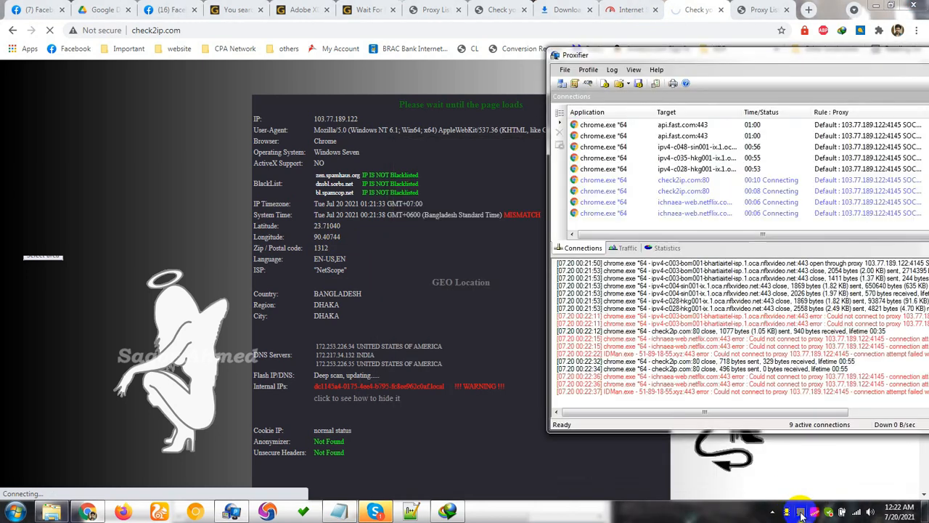
click(626, 248)
click(584, 247)
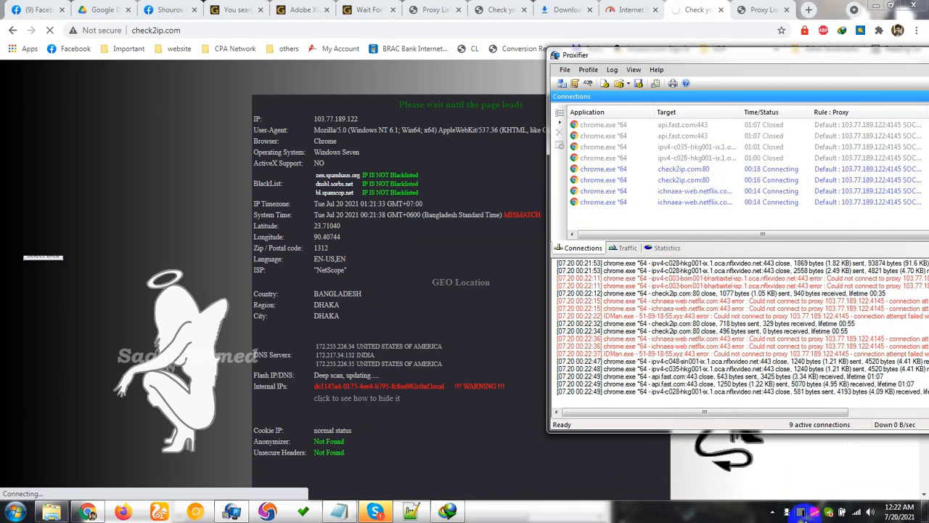
click(429, 226)
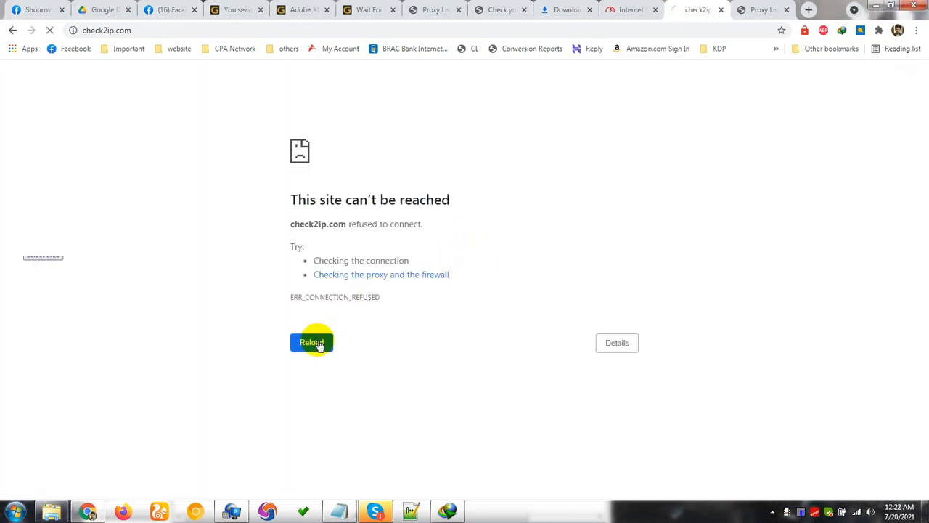
click(316, 342)
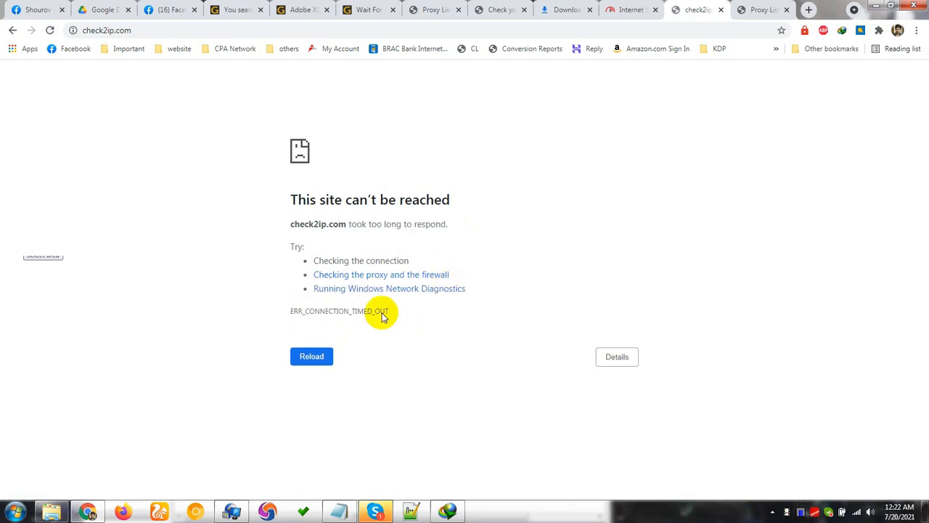
click(312, 365)
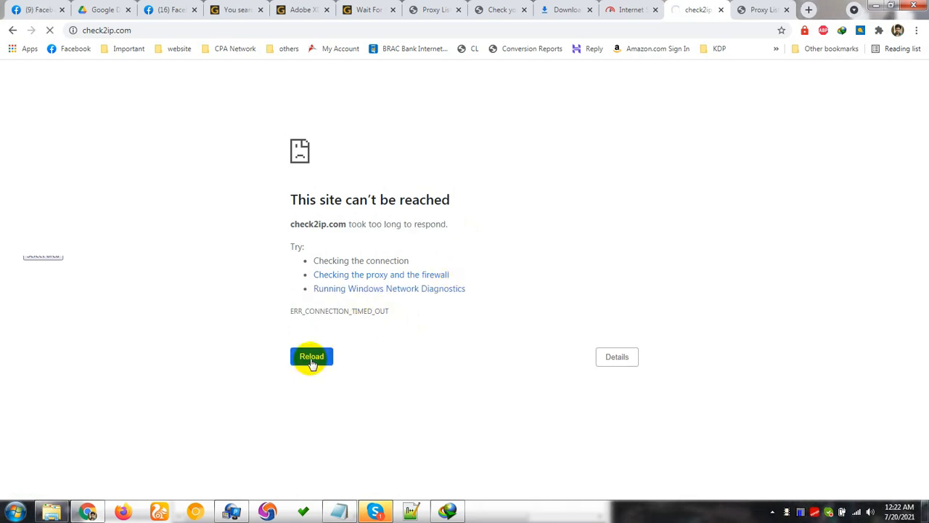
Step: Switch to Proxifier and change the existing proxy server to address 122.152.53.25, port 5678, keeping SOCKS Version 4
click(228, 512)
click(562, 83)
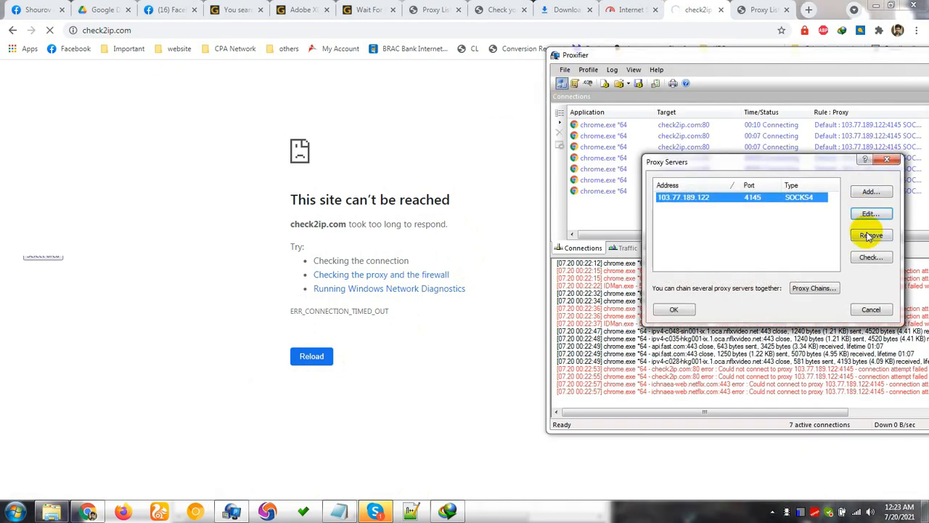
click(871, 213)
text(122.152.53.25)
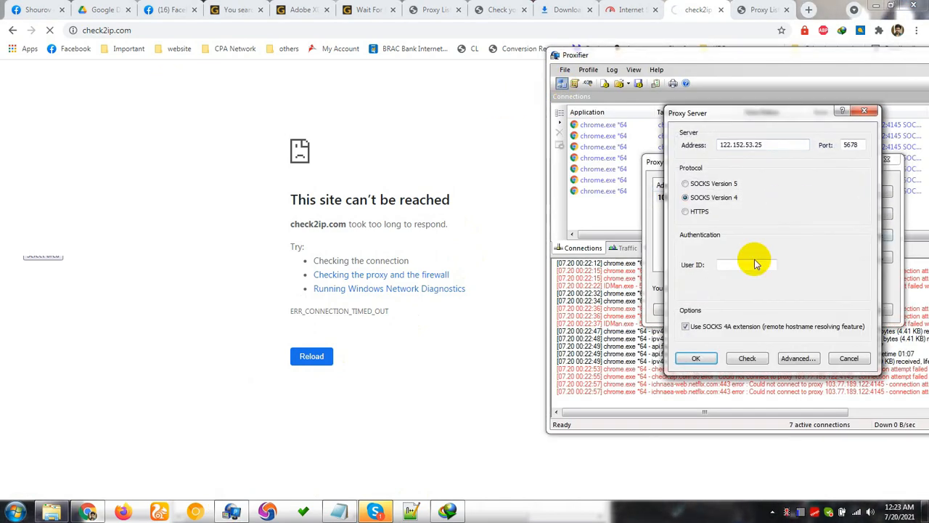
click(697, 356)
click(671, 306)
Step: Check the IP address and ISP reported by check2ip.com in Chrome, and minimize the browser
click(341, 162)
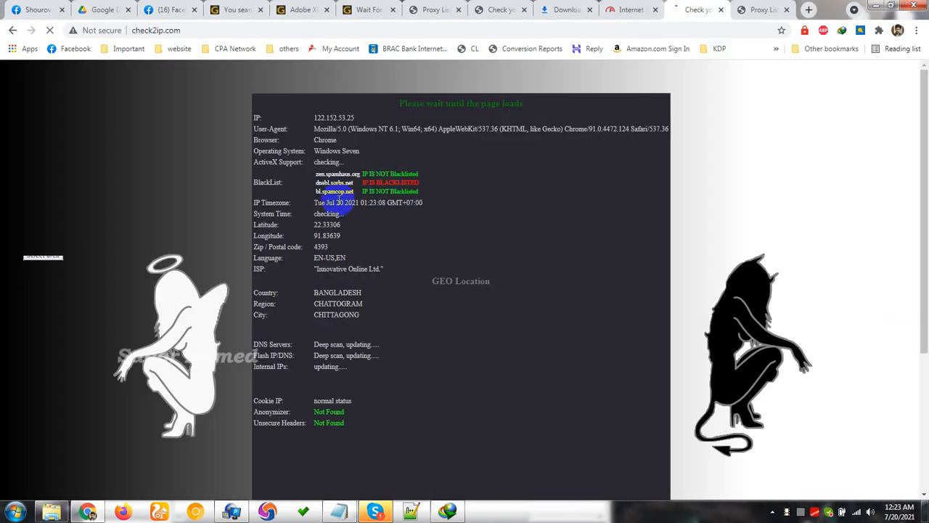
drag(311, 266, 371, 272)
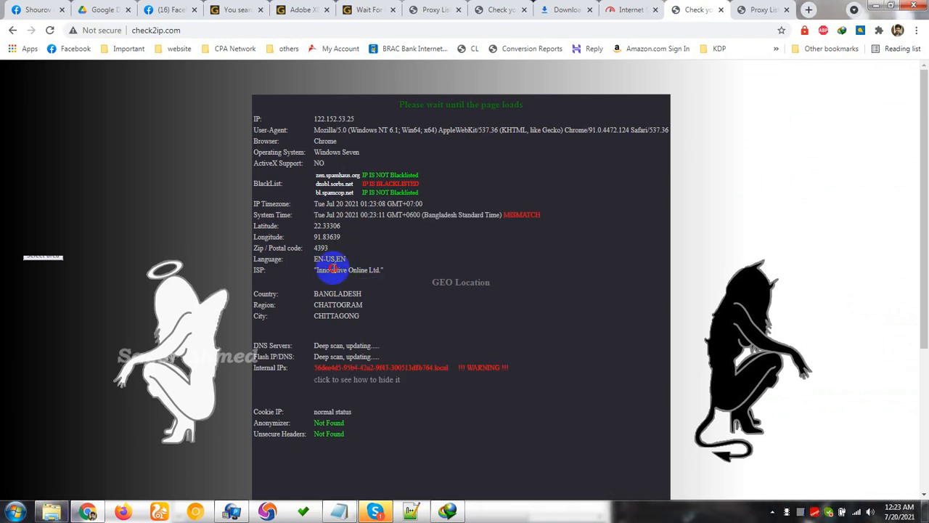
click(873, 6)
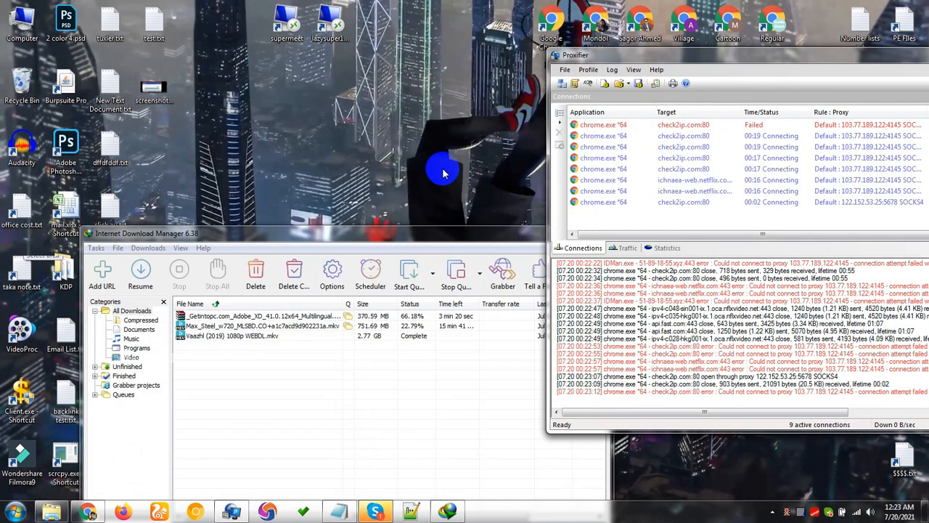
Step: Resume the Adobe XD download in Internet Download Manager, move its progress window clear of the list, and set the Skype status to Do not disturb
click(385, 317)
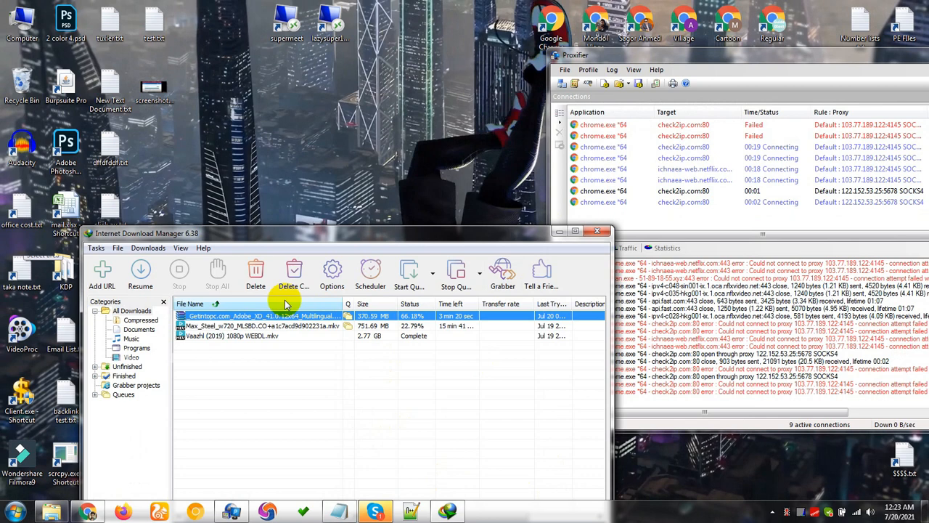
click(142, 275)
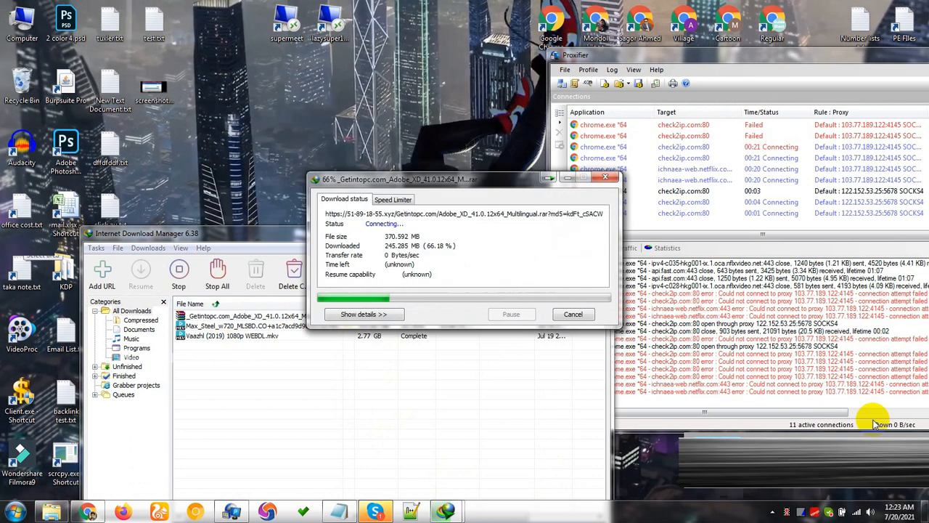
drag(409, 182, 334, 90)
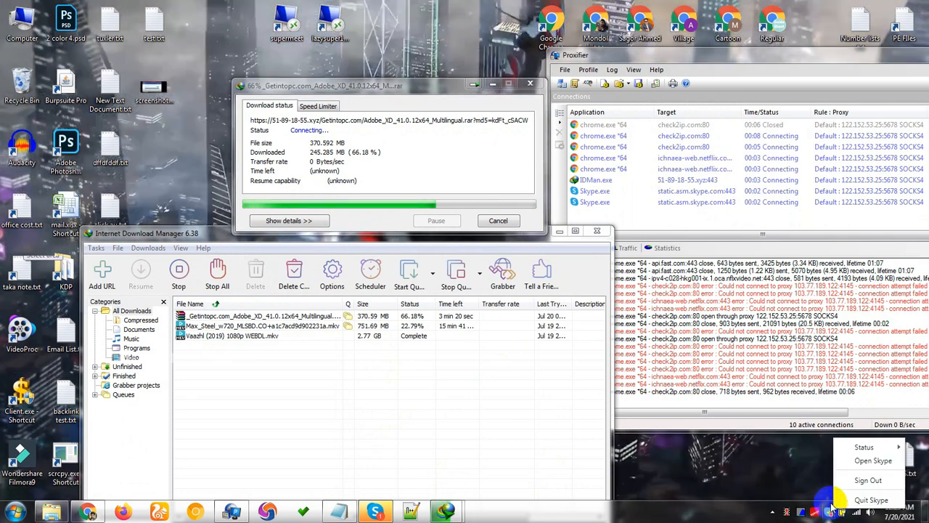
mouse_move(866, 448)
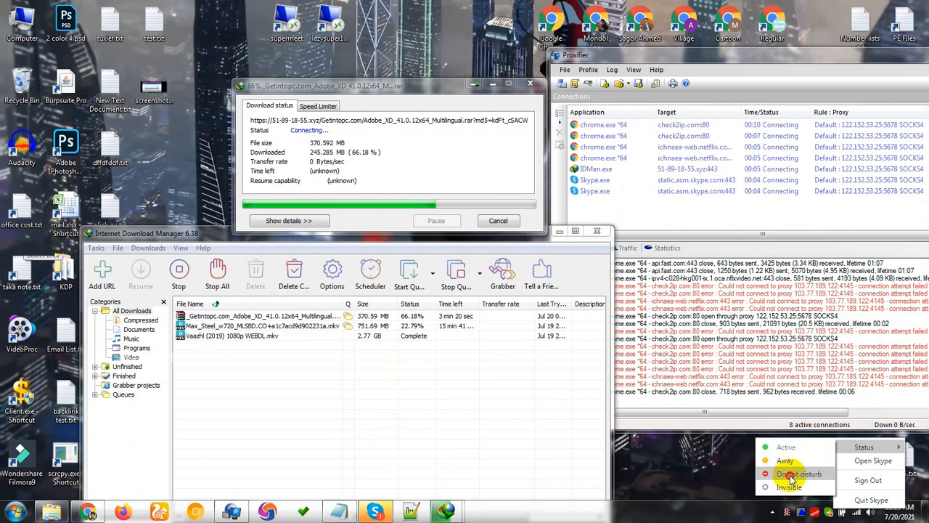
drag(390, 91, 372, 76)
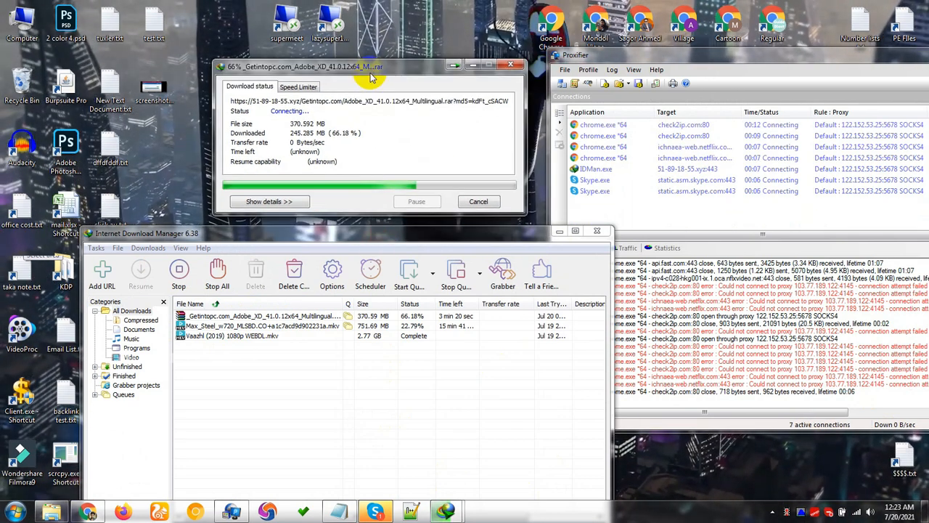
right_click(394, 8)
click(427, 44)
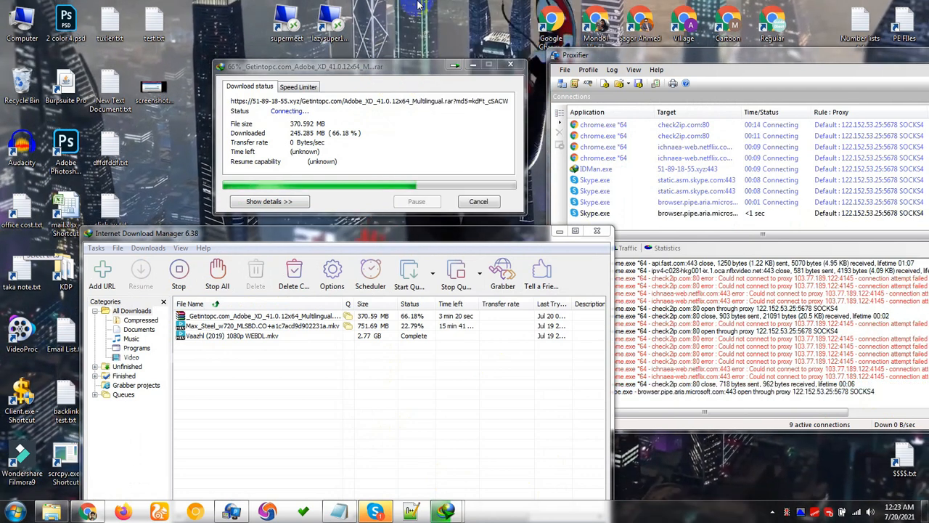
right_click(419, 2)
click(447, 34)
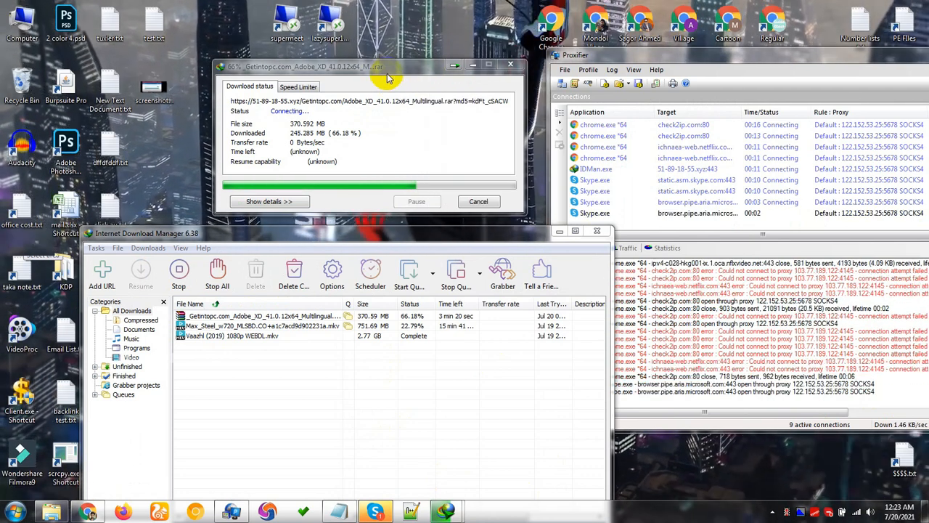
drag(388, 74, 412, 92)
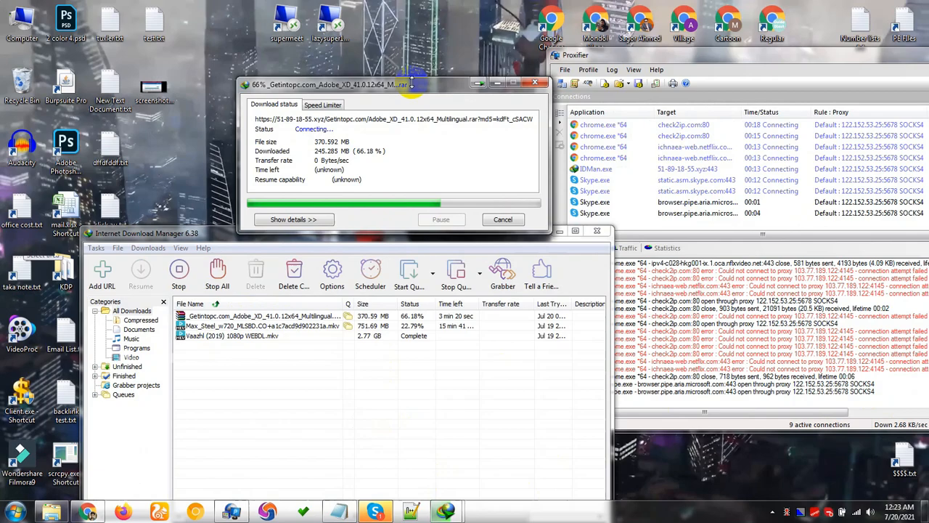
Step: Cancel the Adobe XD download in Internet Download Manager and reload check2ip.com in Chrome
click(503, 219)
click(88, 512)
right_click(655, 179)
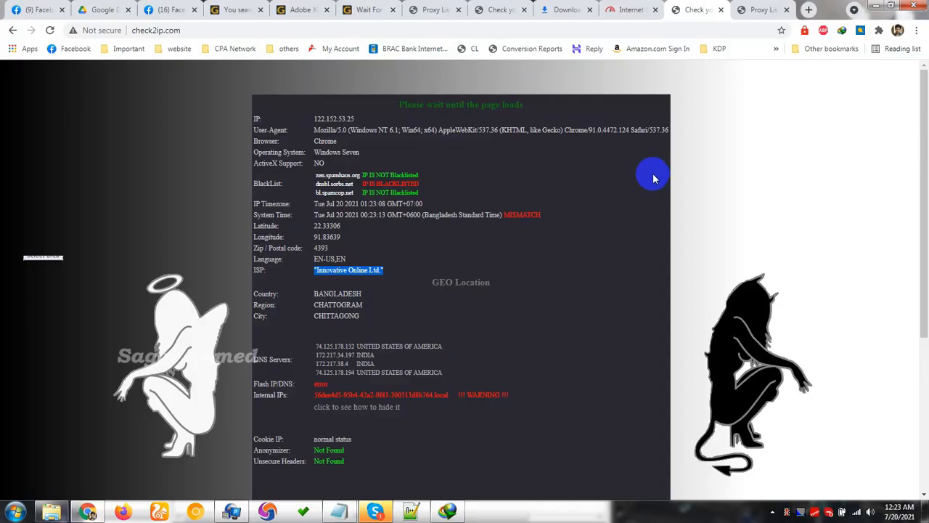
key(F5)
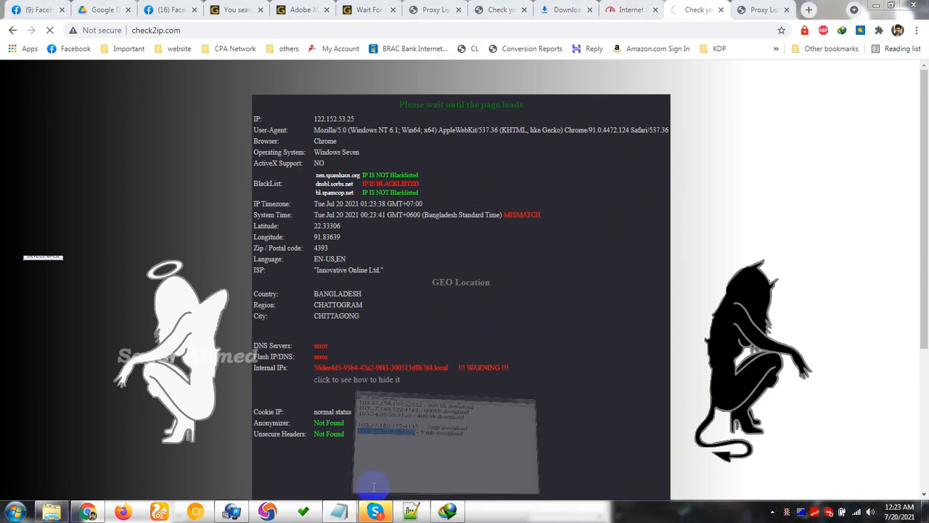
Step: Copy the proxy 103.77.189.122:4145 marked as 2mb download from the Notepad list, and return to Chrome
click(374, 486)
drag(572, 252, 370, 252)
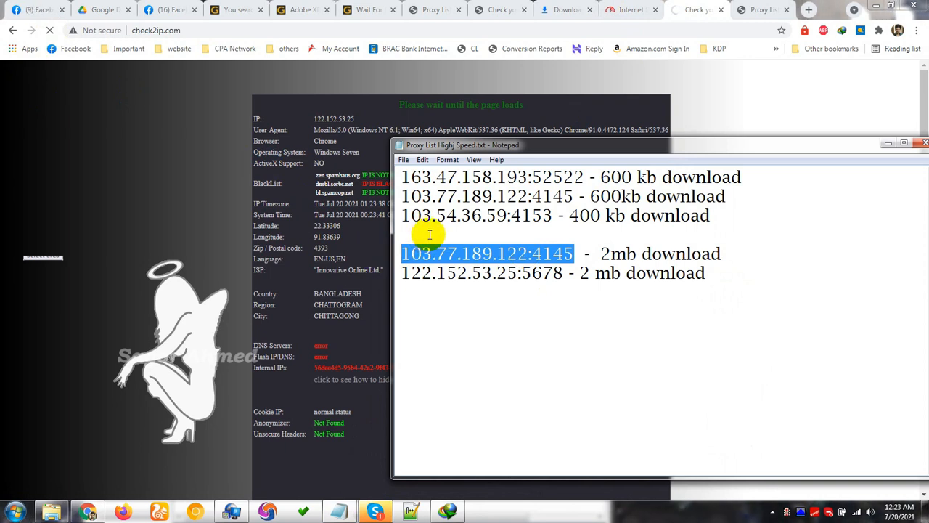
click(335, 200)
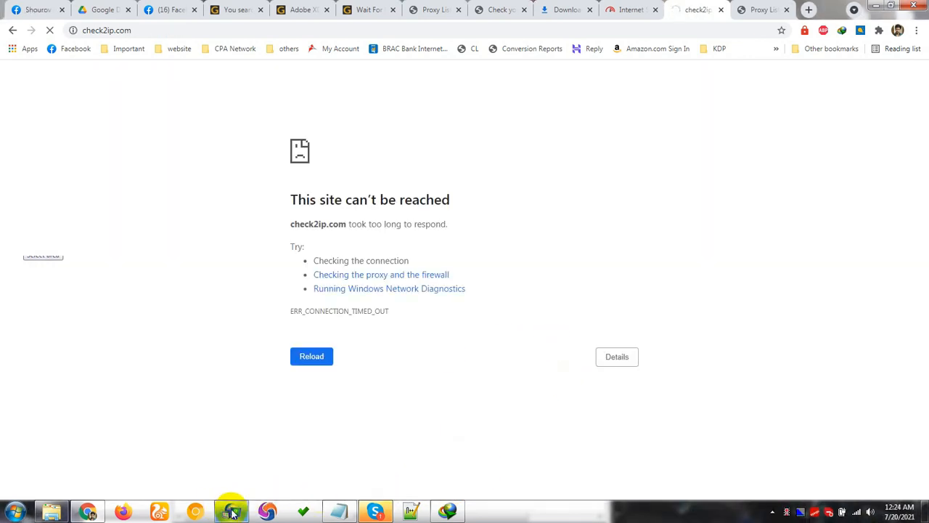
Step: Switch to Proxifier and change the existing proxy server to address 103.77.189.122, port 4145, with SOCKS Version 4
click(232, 512)
click(561, 83)
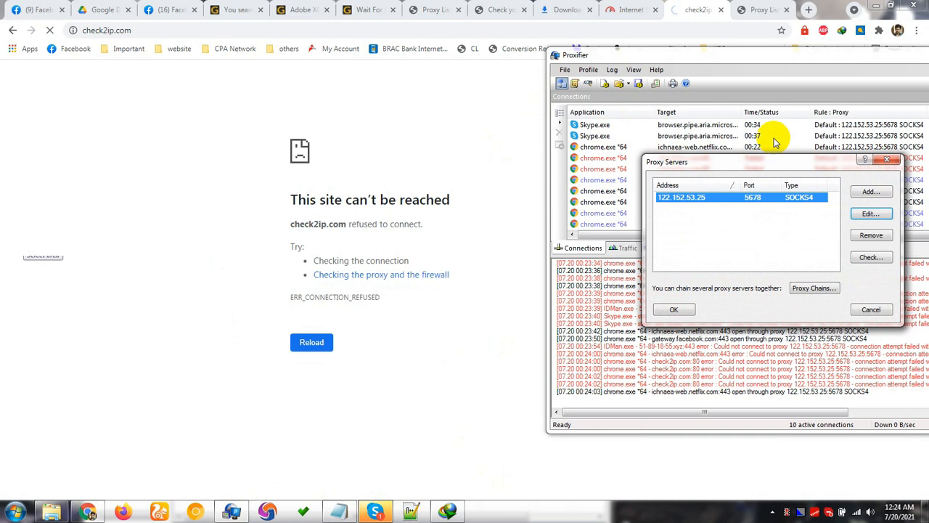
click(869, 212)
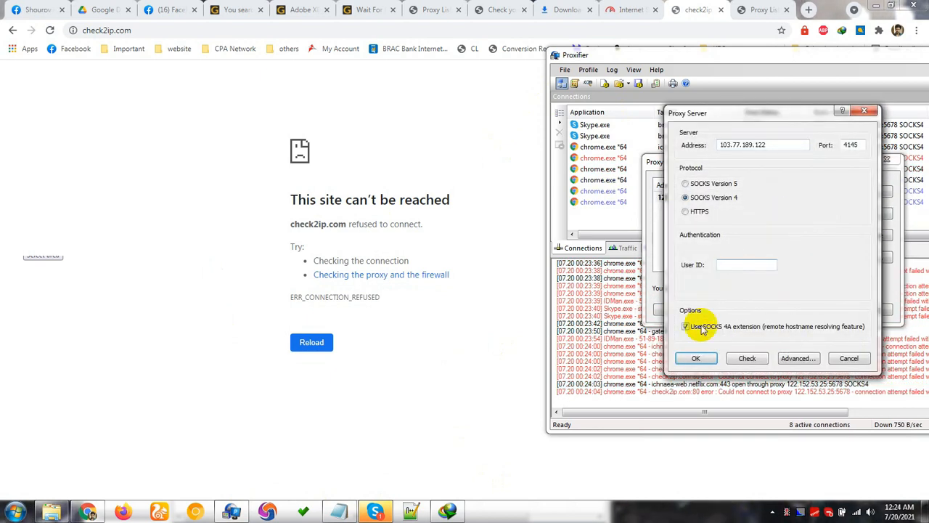
click(695, 358)
click(677, 310)
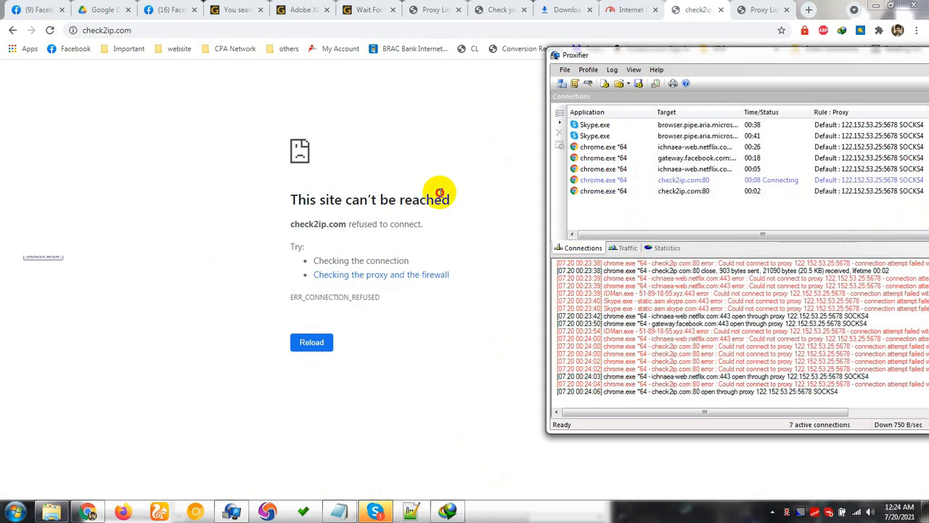
Step: Reload check2ip.com in Chrome to check the active IP address, and compare it with the Notepad proxy list
click(439, 192)
key(F5)
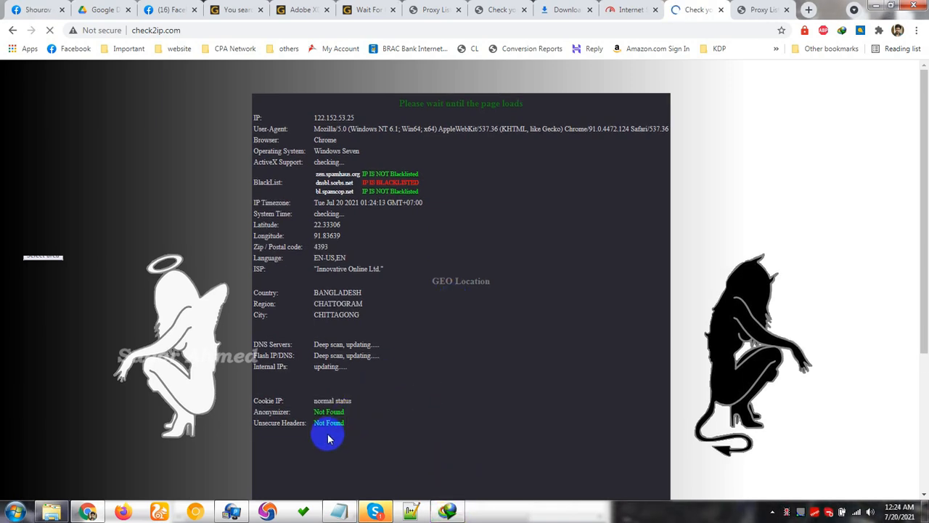
click(337, 512)
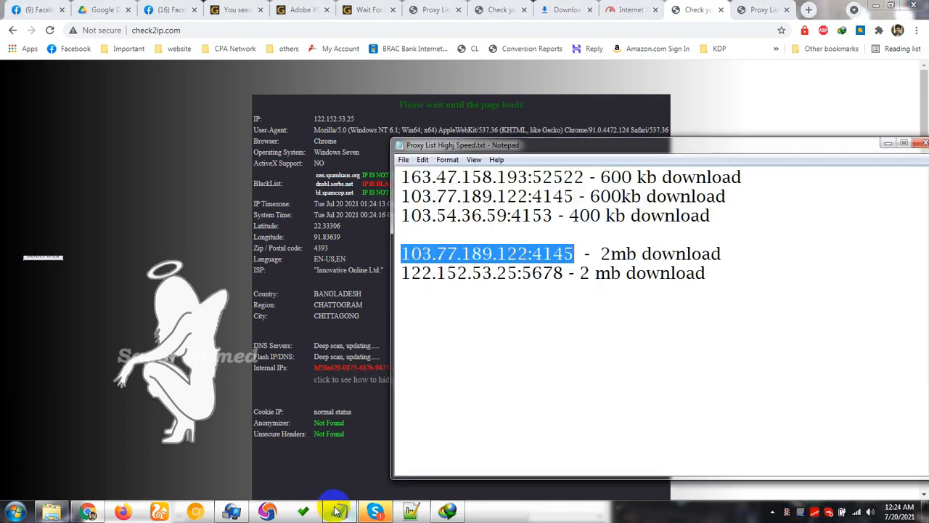
click(337, 512)
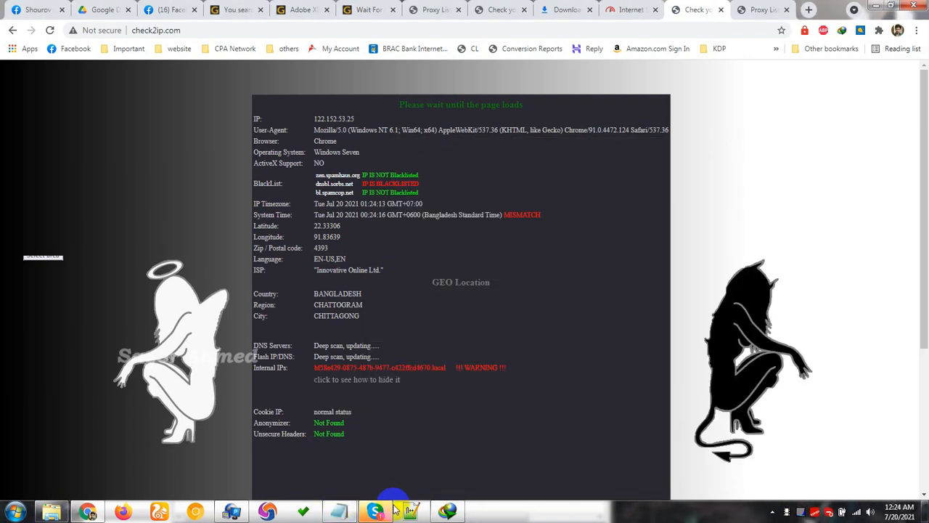
Step: Reapply address 103.77.189.122 and port 4145 to the proxy server in Proxifier
click(232, 510)
click(562, 83)
click(864, 196)
click(695, 358)
click(665, 309)
Step: Retry loading check2ip.com in Chrome and look at the download list in Internet Download Manager
click(465, 281)
key(F5)
click(447, 512)
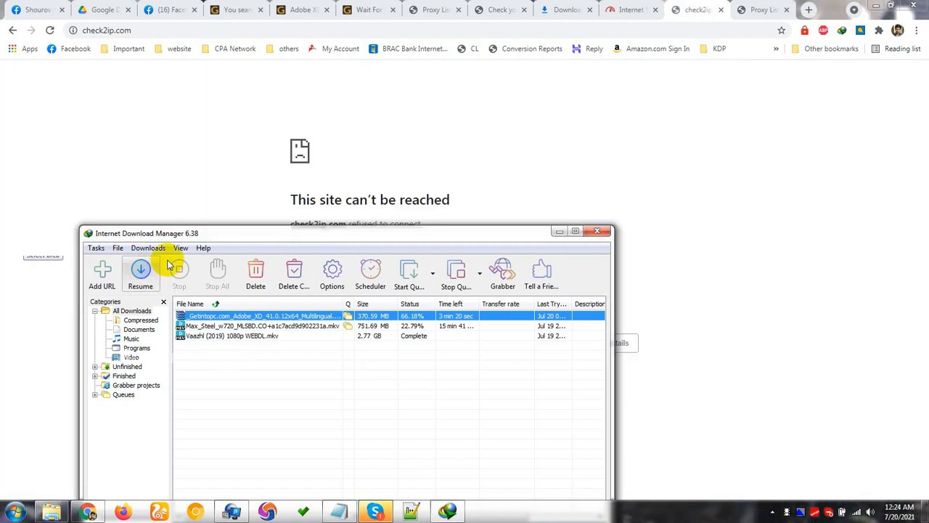
click(457, 161)
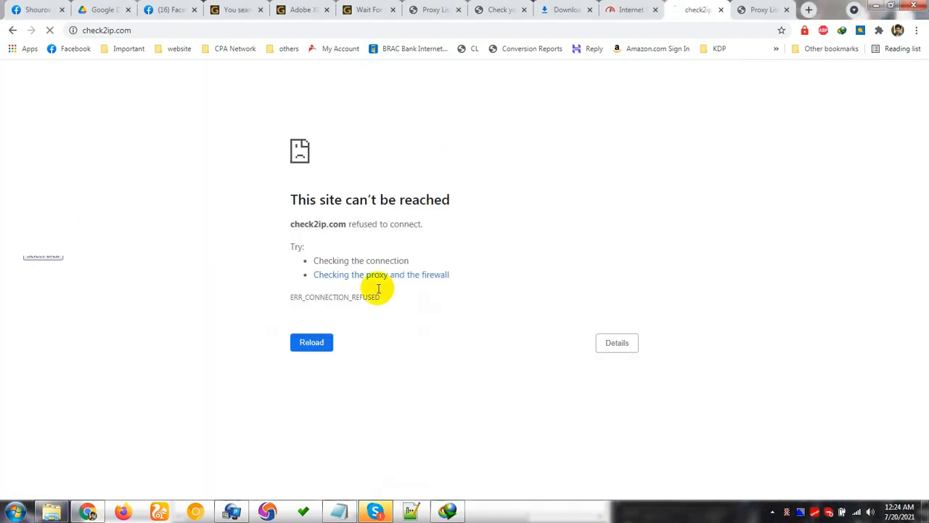
Step: Copy the proxy 122.152.53.25:5678 from the list in Notepad
click(339, 511)
drag(563, 273, 370, 271)
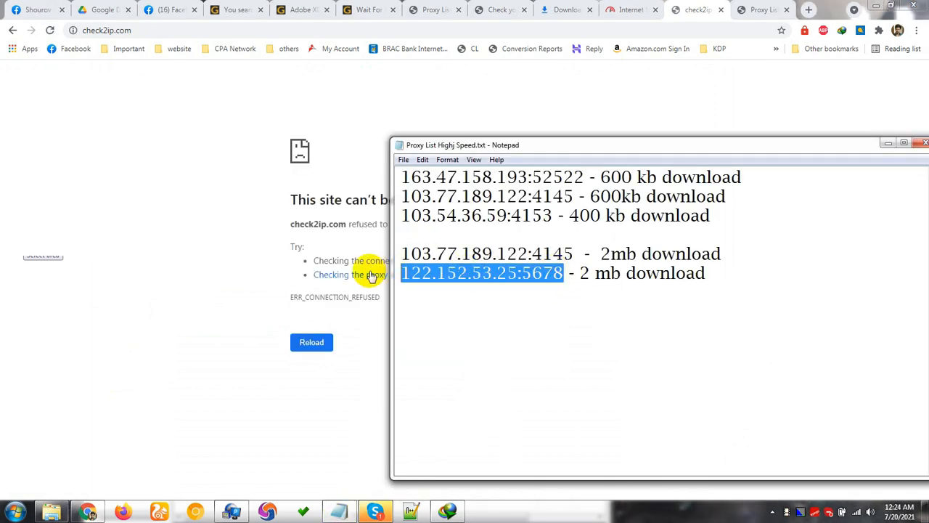
click(211, 403)
Step: Set the Proxifier server to address 122.152.53.25, port 5678, keeping SOCKS Version 4, and return to check2ip.com in Chrome
click(232, 511)
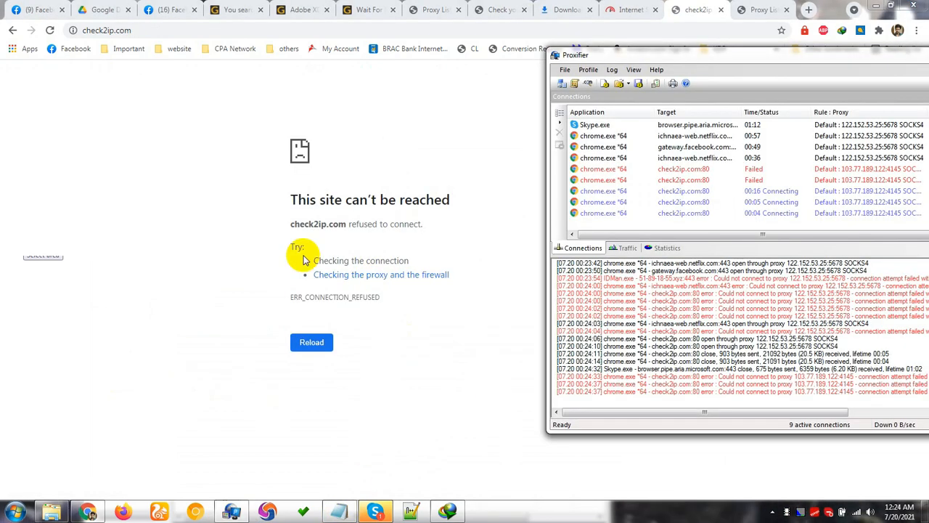
click(562, 83)
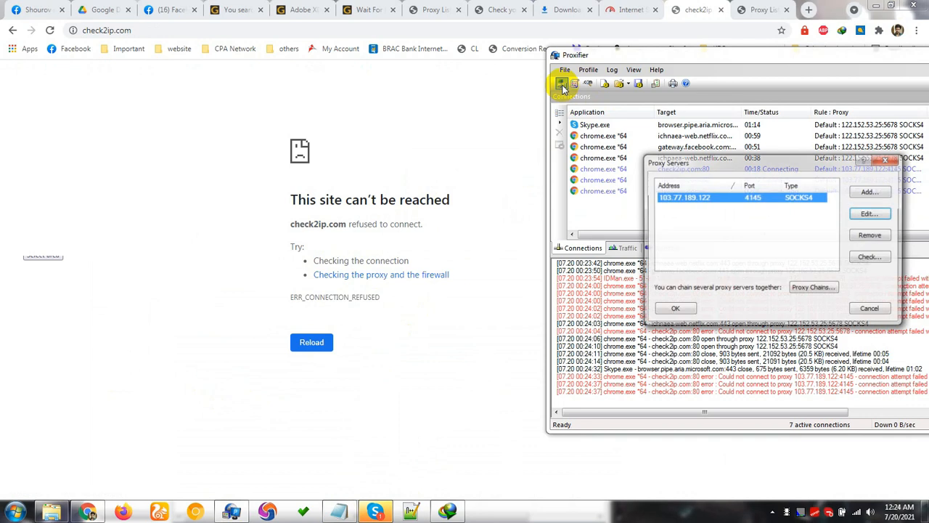
click(879, 212)
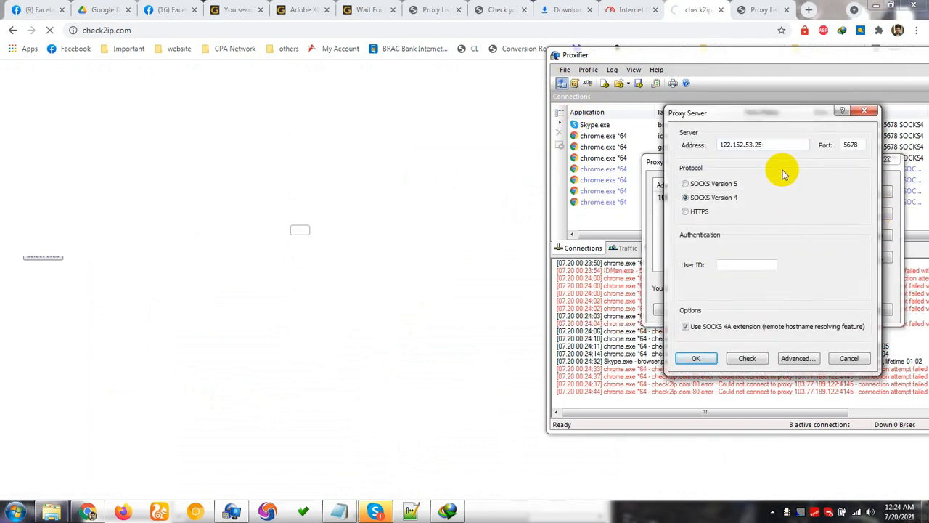
click(695, 357)
click(674, 310)
click(442, 199)
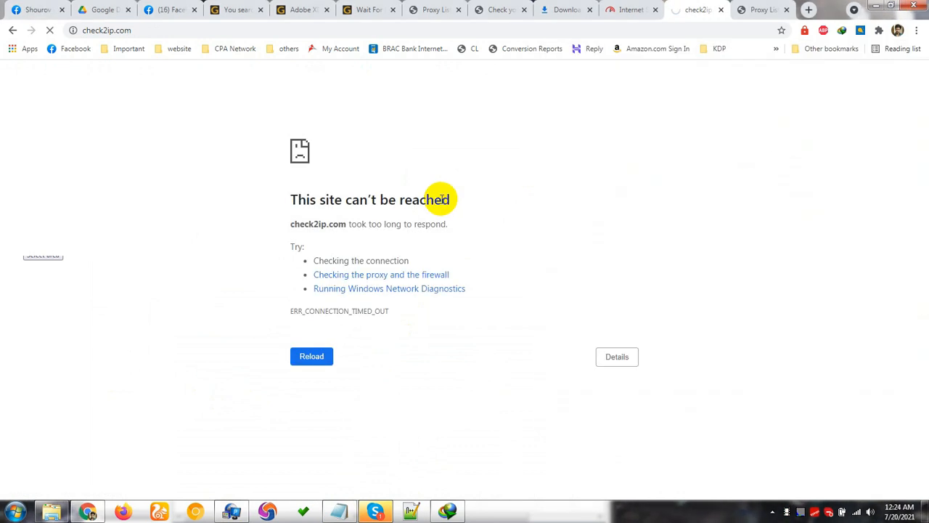
Step: Resume the Adobe XD download in Internet Download Manager and arrange its progress window and the download list apart from each other
click(447, 512)
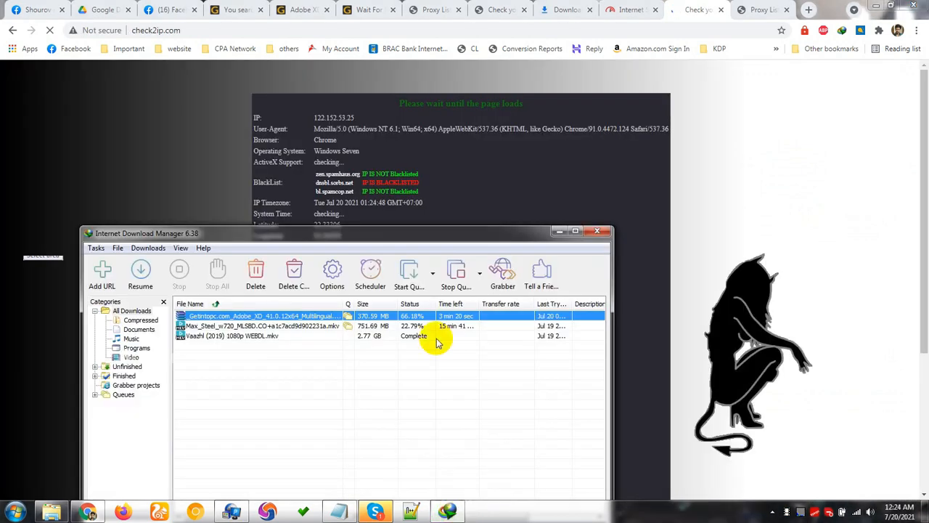
click(143, 280)
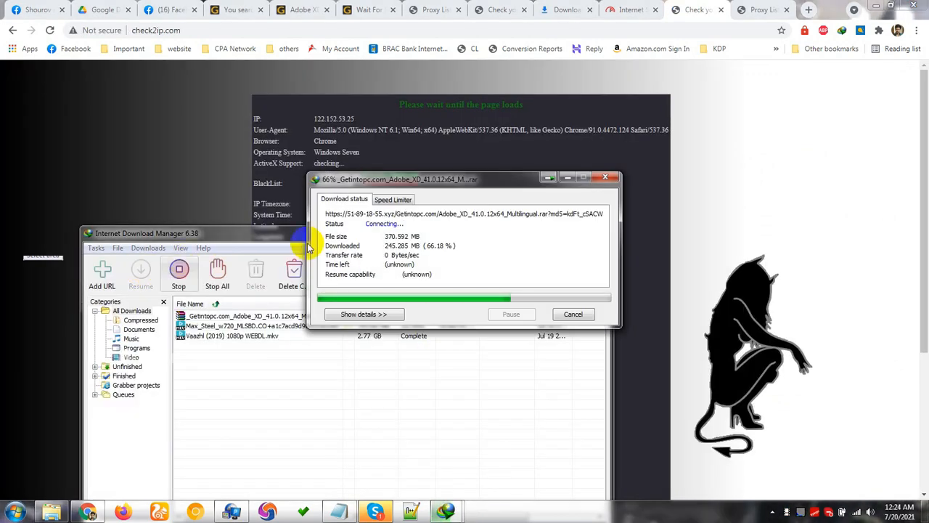
drag(429, 180, 512, 159)
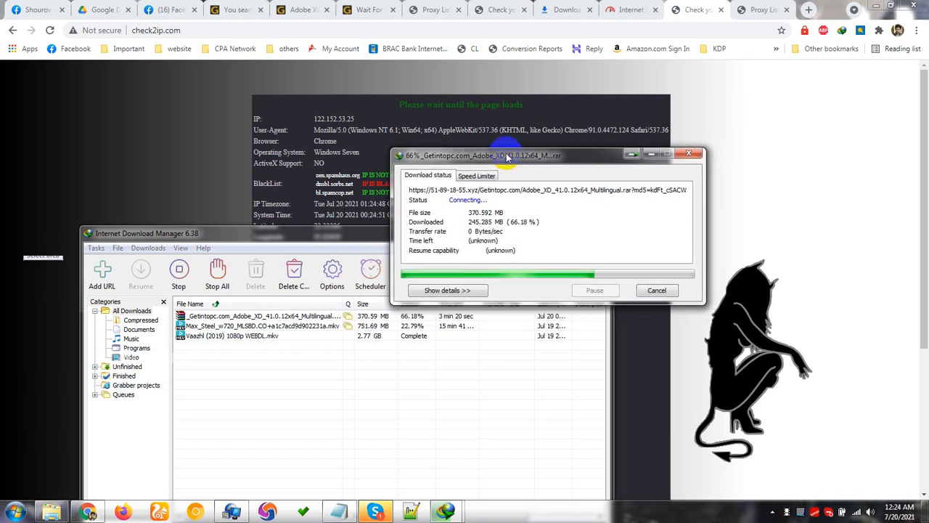
drag(506, 157, 582, 136)
drag(441, 235, 510, 306)
drag(575, 137, 594, 111)
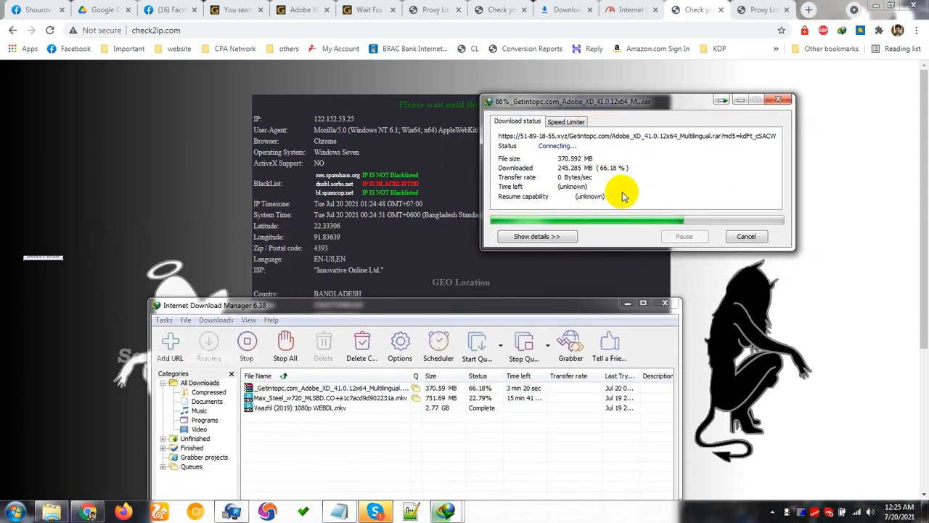
drag(580, 103, 595, 138)
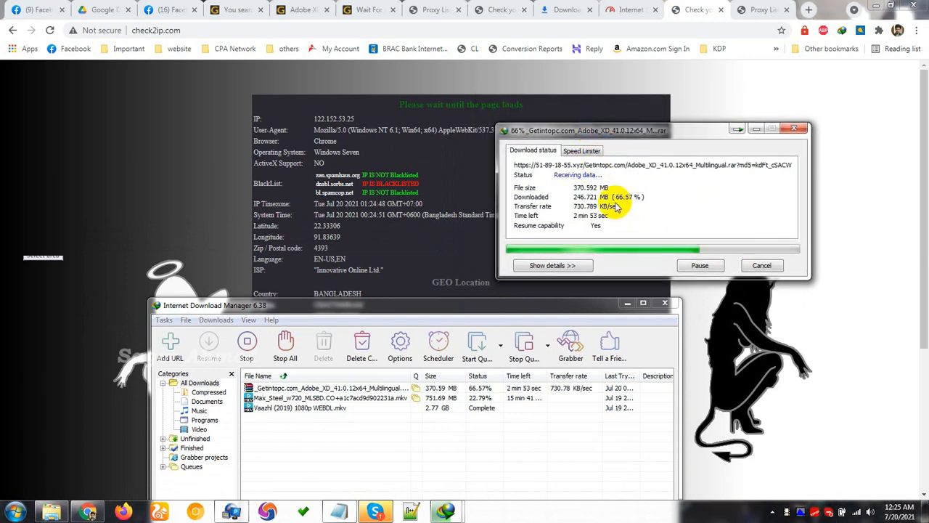
Step: Minimize Chrome, bring Proxifier to the front, and move the download progress window beside it
click(877, 6)
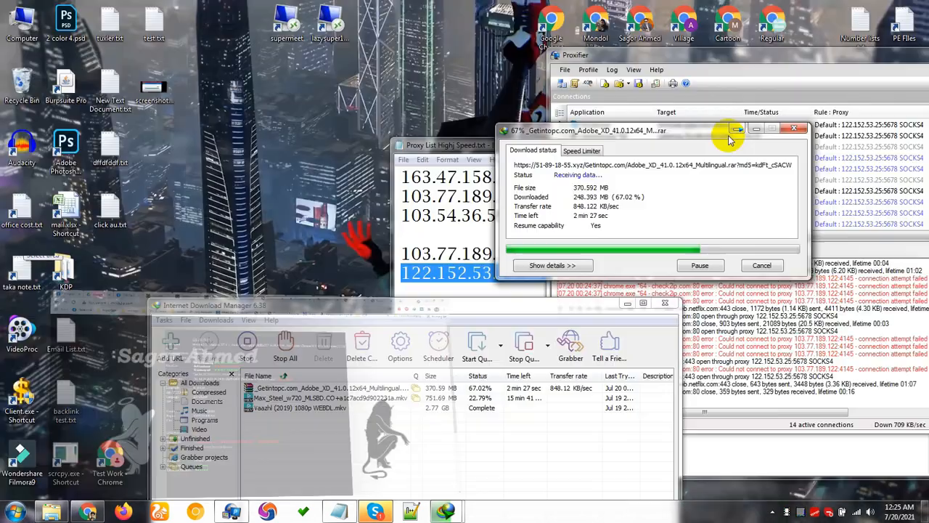
drag(598, 124, 508, 51)
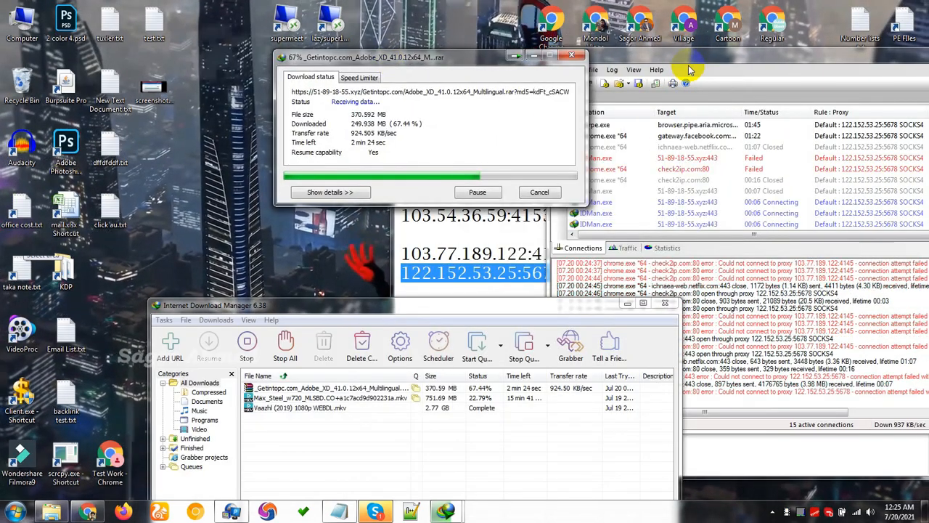
click(690, 69)
drag(415, 61, 374, 133)
right_click(392, 45)
click(425, 76)
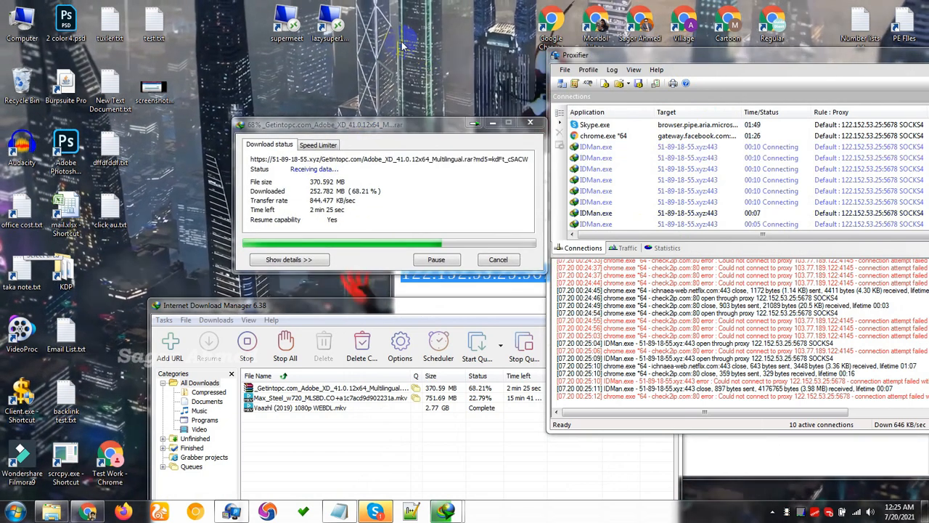
right_click(396, 45)
click(429, 77)
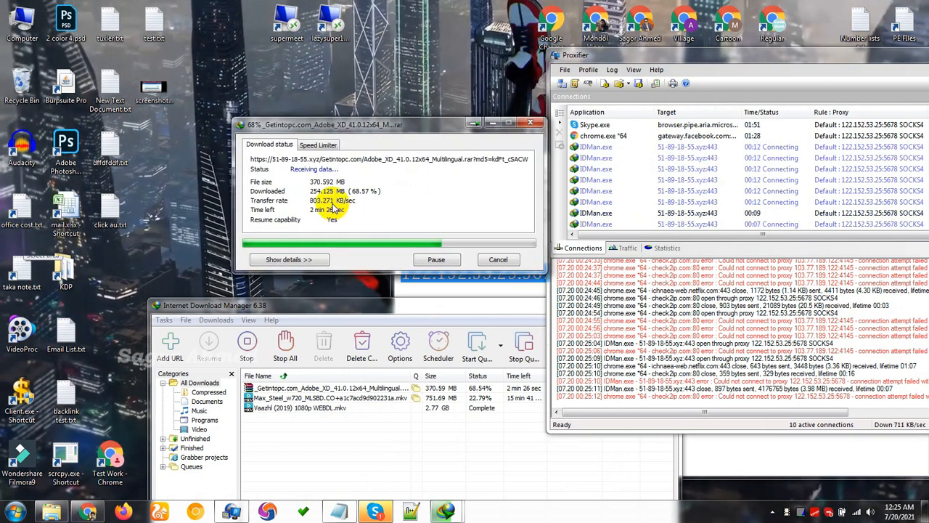
right_click(405, 45)
click(417, 265)
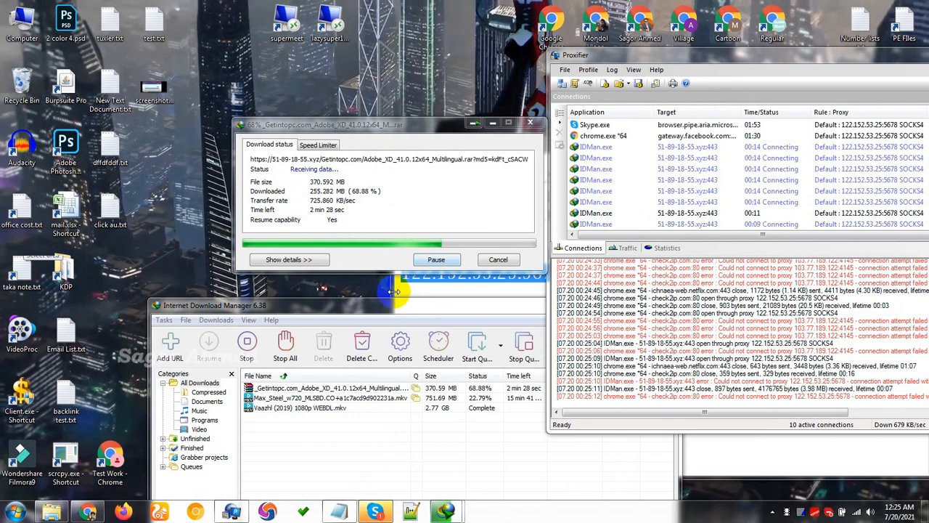
Step: Copy the proxy 103.77.189.122:4145 from the Notepad list, and move the Notepad window below the download progress window
click(392, 291)
drag(574, 253, 372, 253)
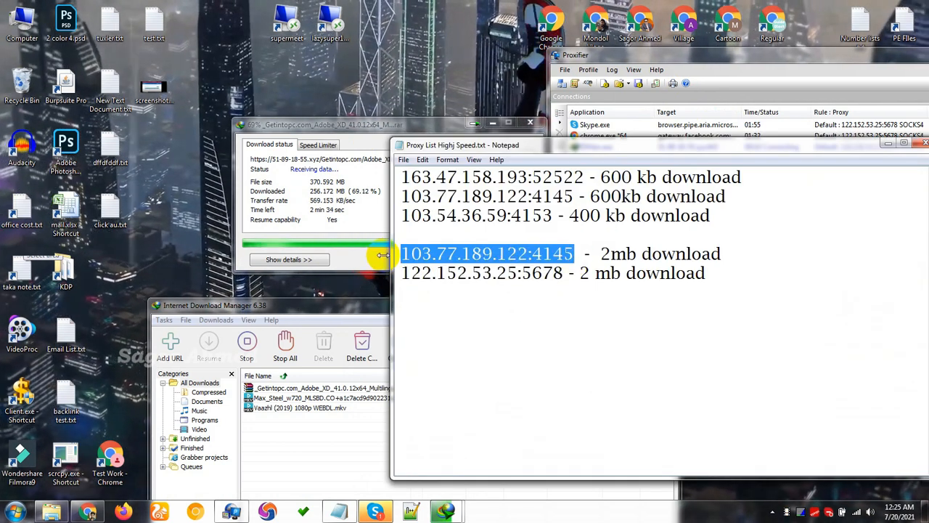
drag(472, 150, 439, 276)
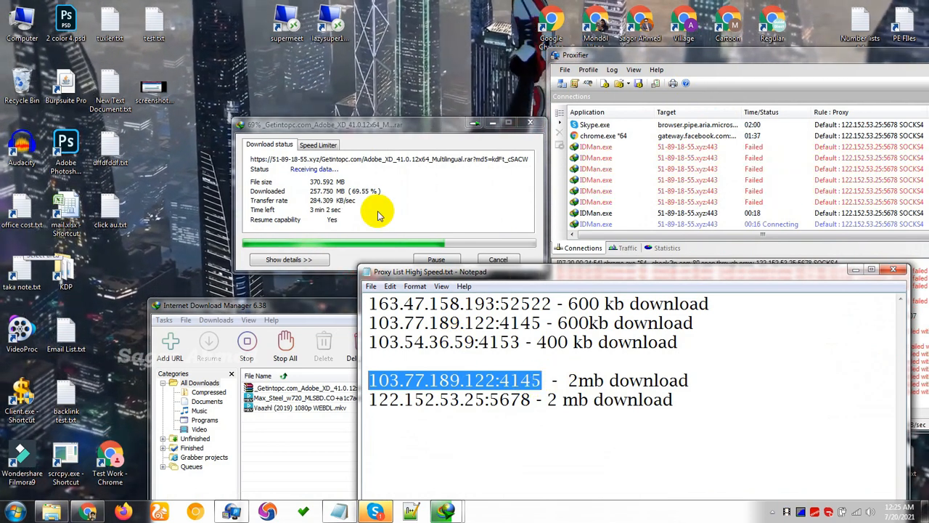
drag(540, 380, 371, 381)
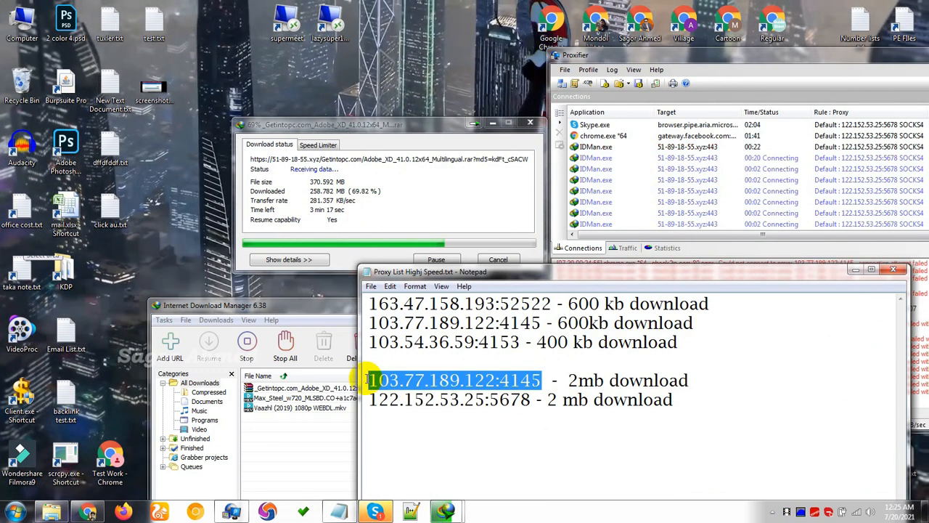
Step: Examine the entry for 103.77.189.122:4145 in the proxydb.net list in Chrome, and minimize the browser
click(80, 512)
click(755, 10)
scroll(349, 258, down, 1)
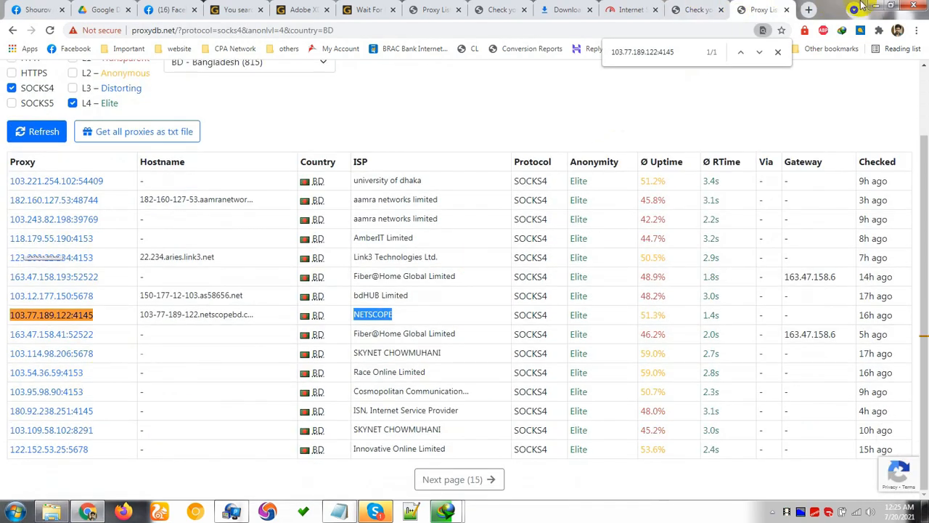
click(873, 6)
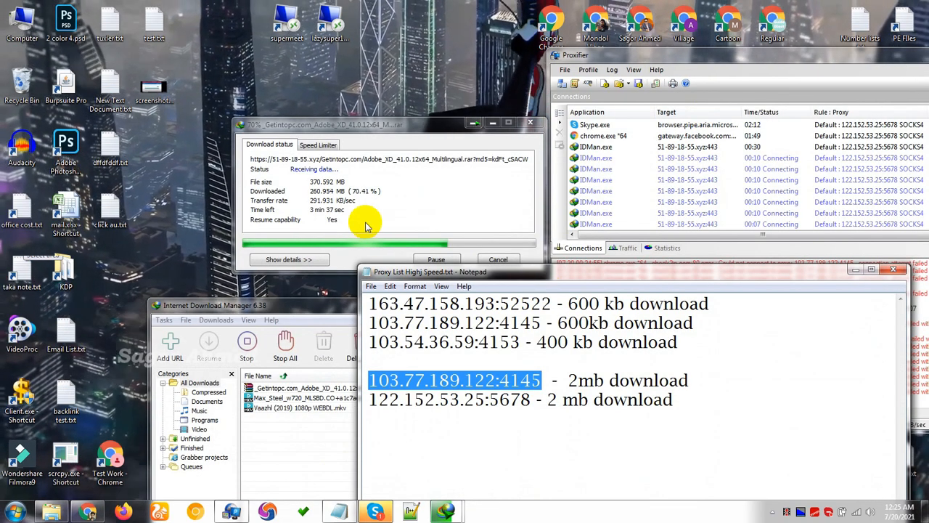
Step: Cancel the running Adobe XD download and change the Proxifier proxy server to 103.77.189.122, port 4145
click(367, 227)
click(498, 260)
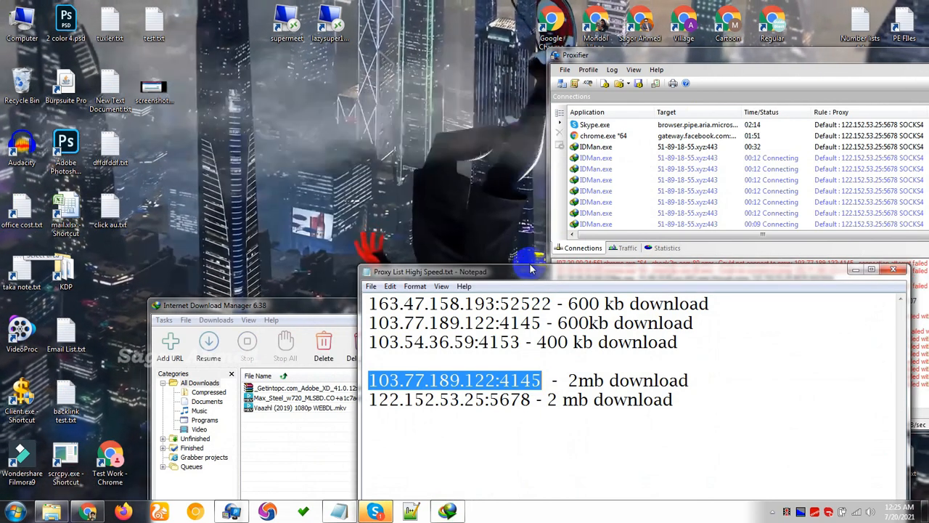
click(561, 84)
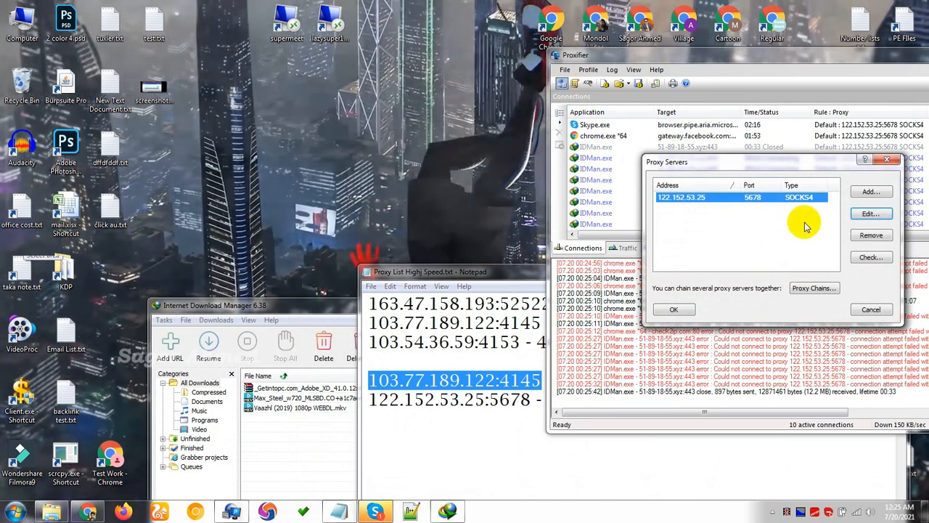
click(861, 214)
text(103.77.189.122)
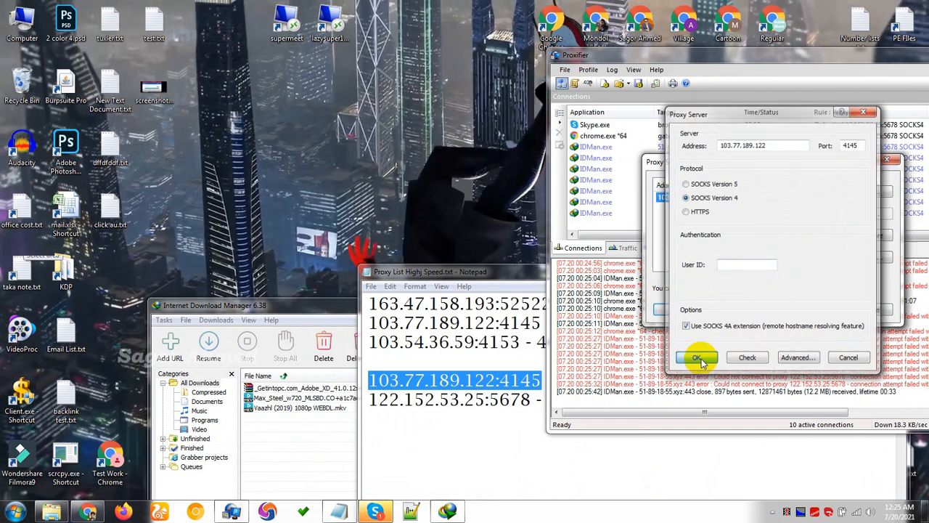
click(696, 358)
click(690, 310)
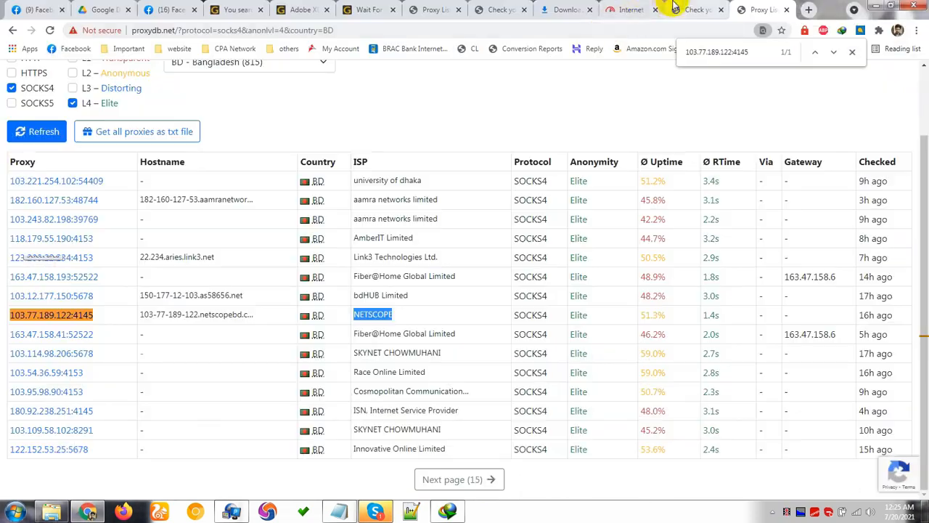
Step: Reload check2ip.com to check the current IP address, and review the Bangladesh SOCKS4 list on proxydb.net
click(682, 9)
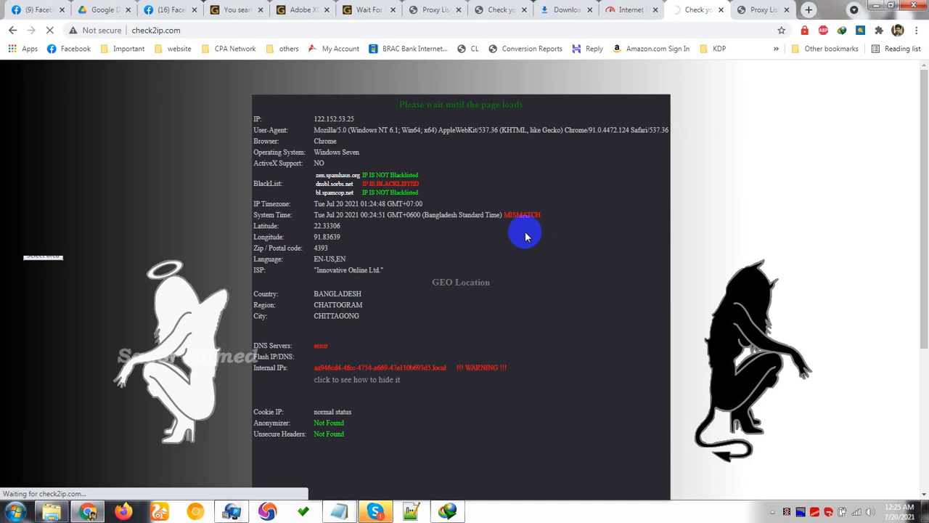
click(748, 9)
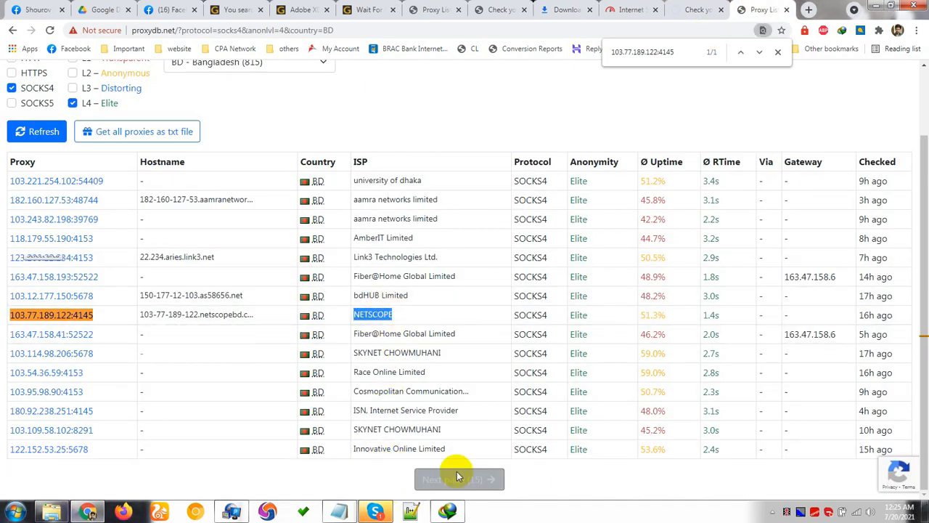
click(361, 164)
scroll(484, 317, up, 2)
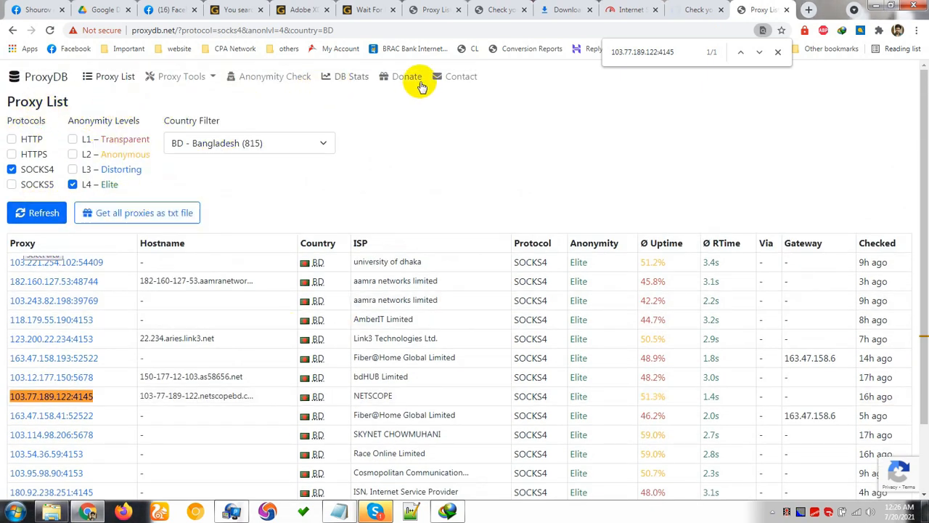
scroll(457, 336, down, 2)
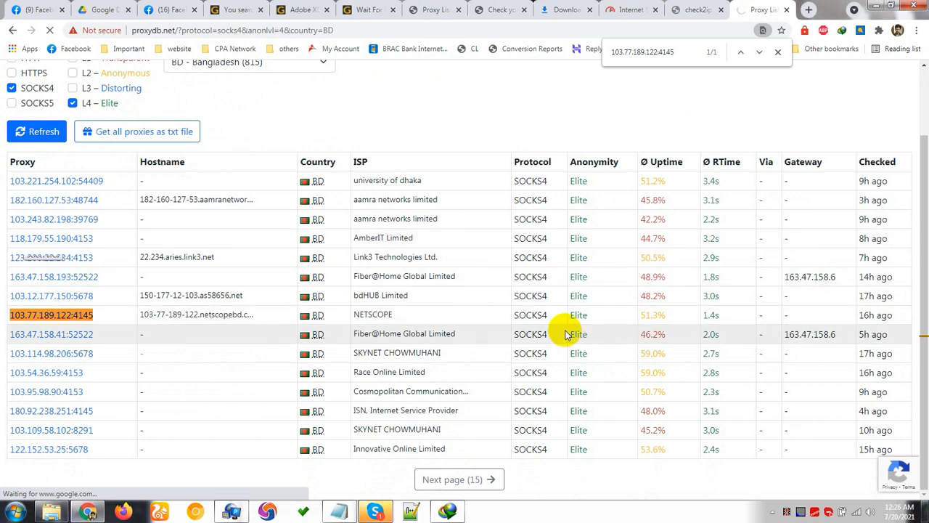
Step: Copy the proxy 122.152.53.25:5678 from the Notepad list and set it as the proxy server in Proxifier
click(341, 511)
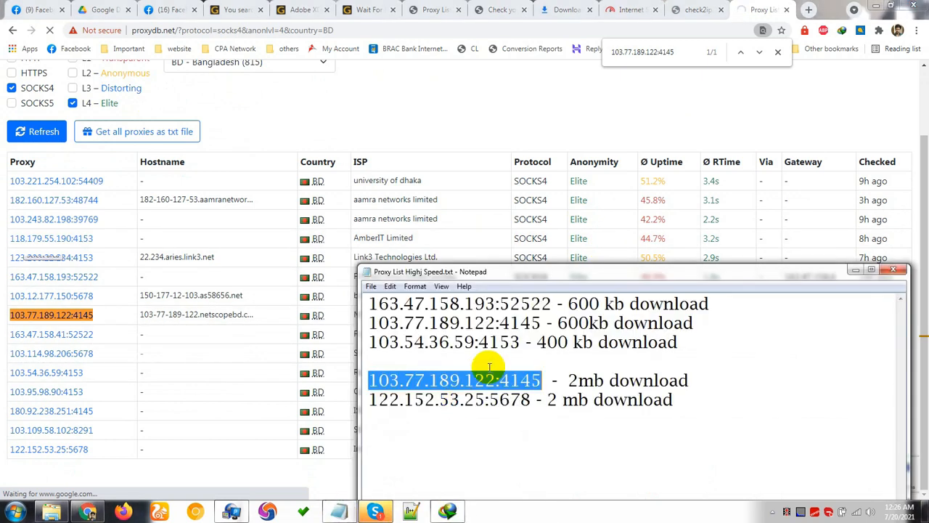
drag(529, 400, 315, 400)
key(ctrl+c)
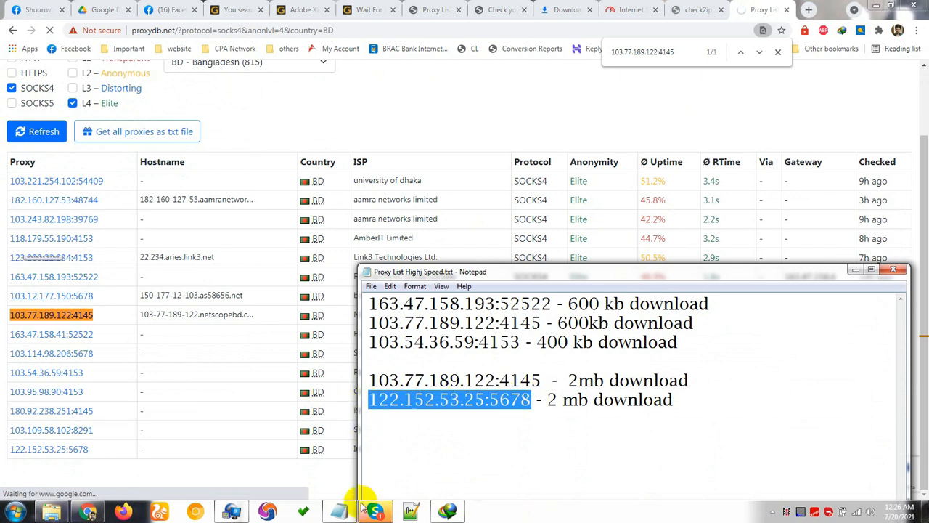
click(252, 510)
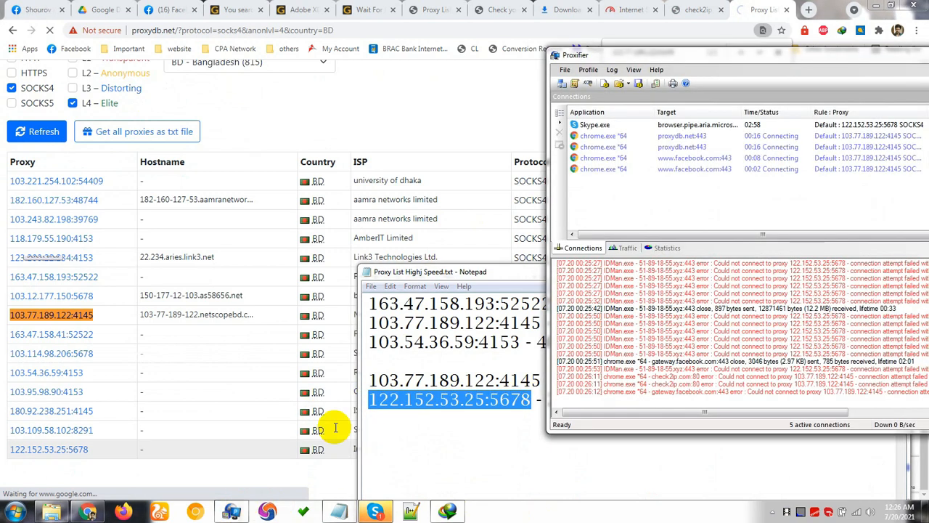
click(562, 82)
click(864, 212)
key(ctrl+v)
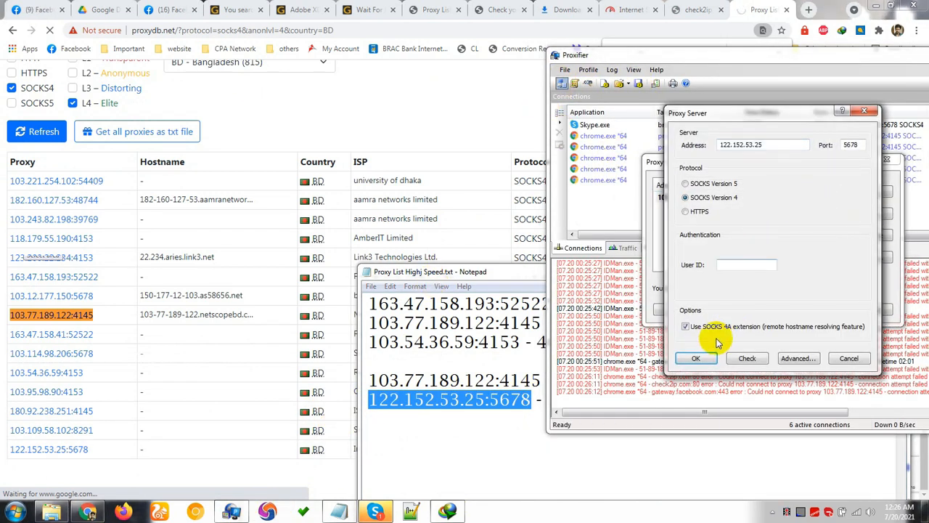
click(706, 358)
click(673, 309)
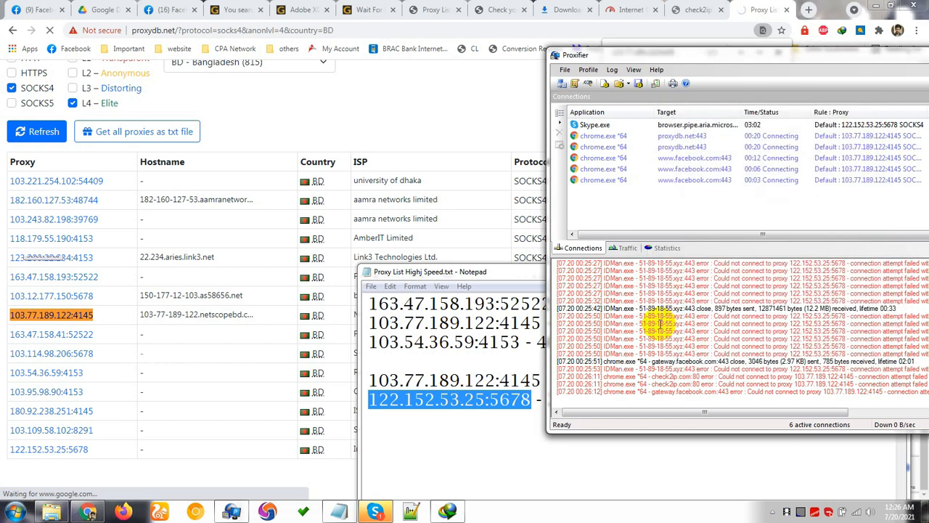
Step: Reload the check2ip.com page in Chrome to verify the IP address of the newly set proxy
click(726, 6)
click(716, 8)
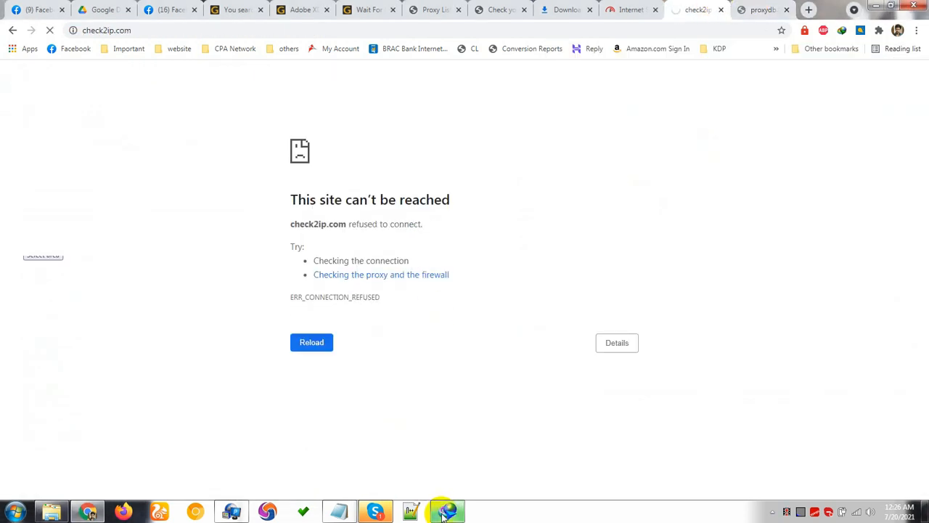
mouse_move(442, 514)
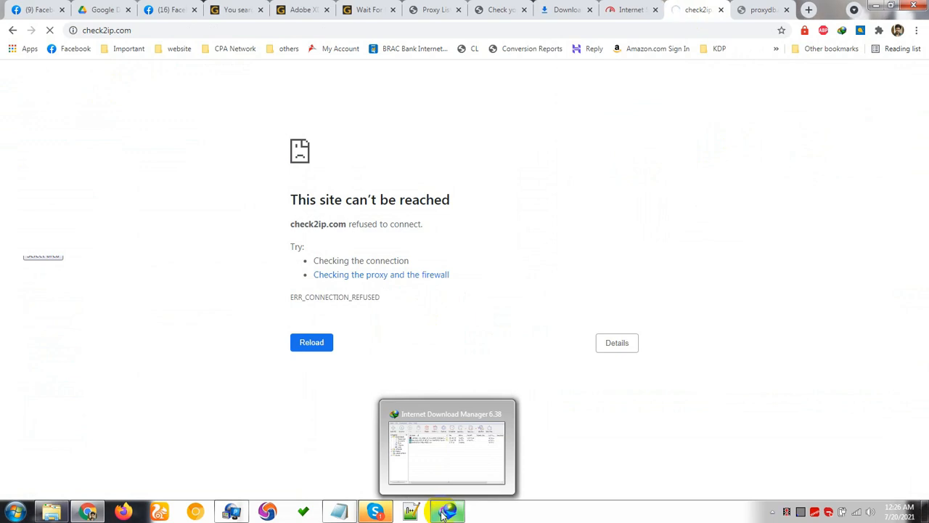
click(637, 8)
click(700, 7)
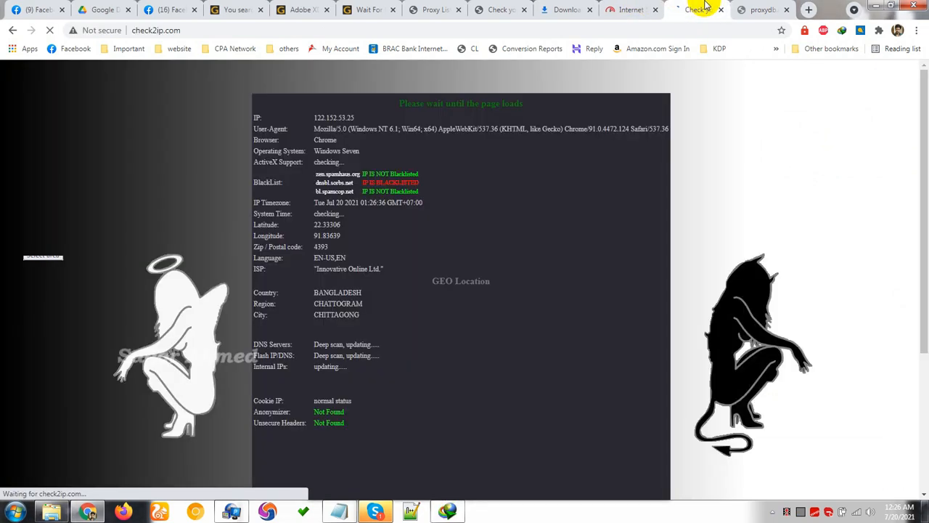
Step: Resume the Adobe XD download in Internet Download Manager and move its progress window aside
click(465, 513)
click(211, 347)
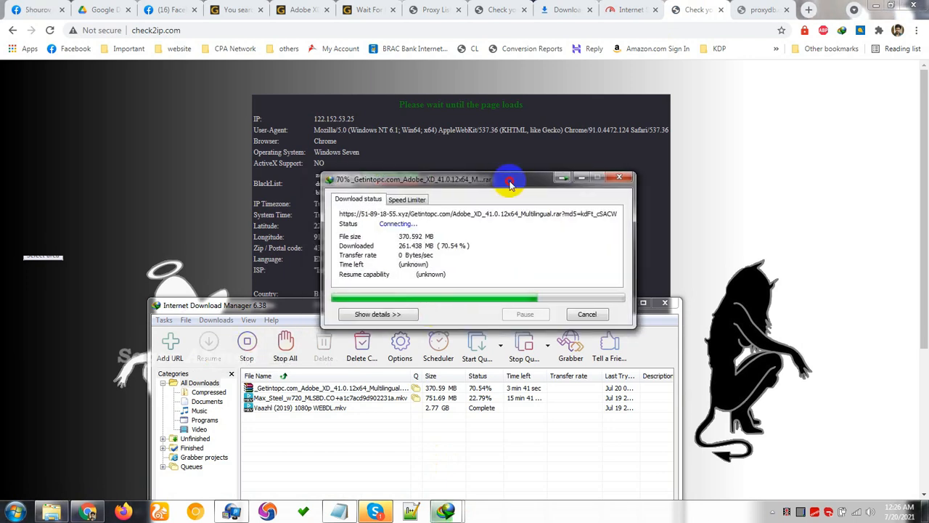
drag(504, 182, 581, 191)
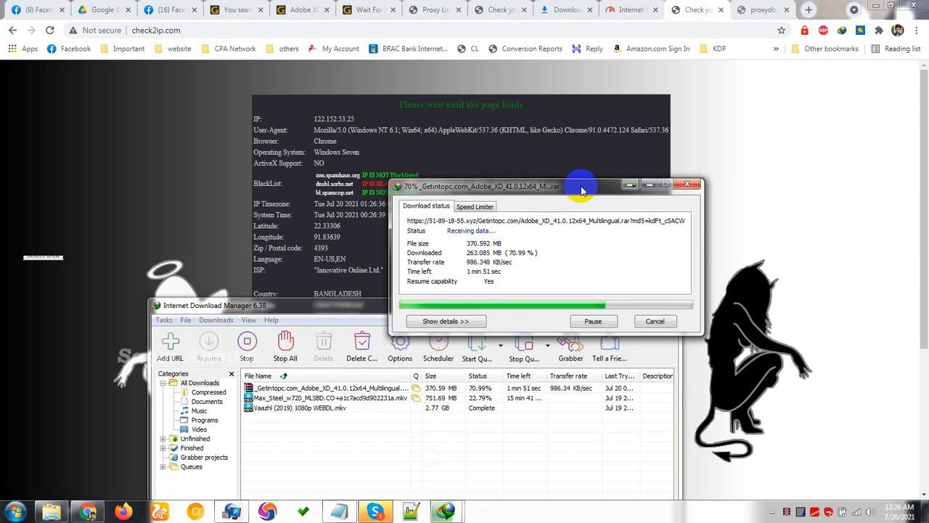
Step: Minimize Chrome and refresh the desktop, moving the download progress window just above the download list
click(871, 9)
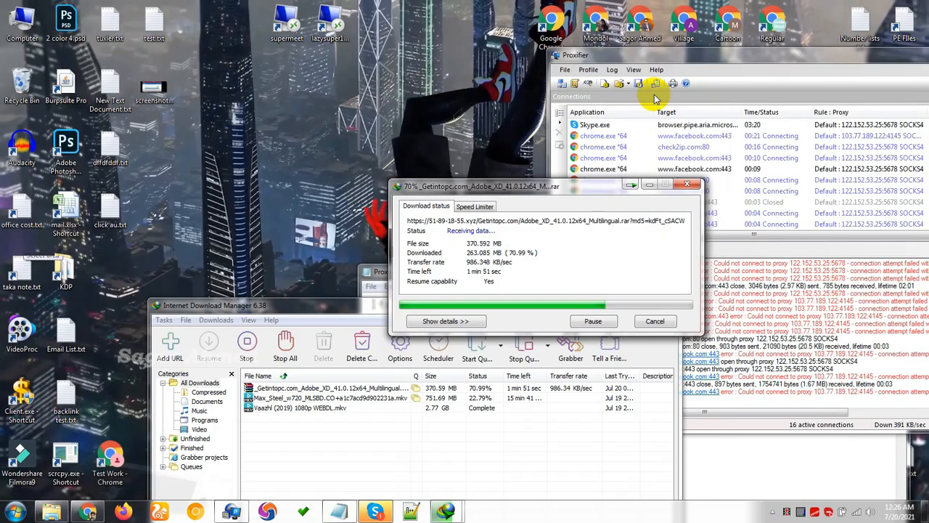
right_click(357, 95)
click(372, 122)
right_click(320, 104)
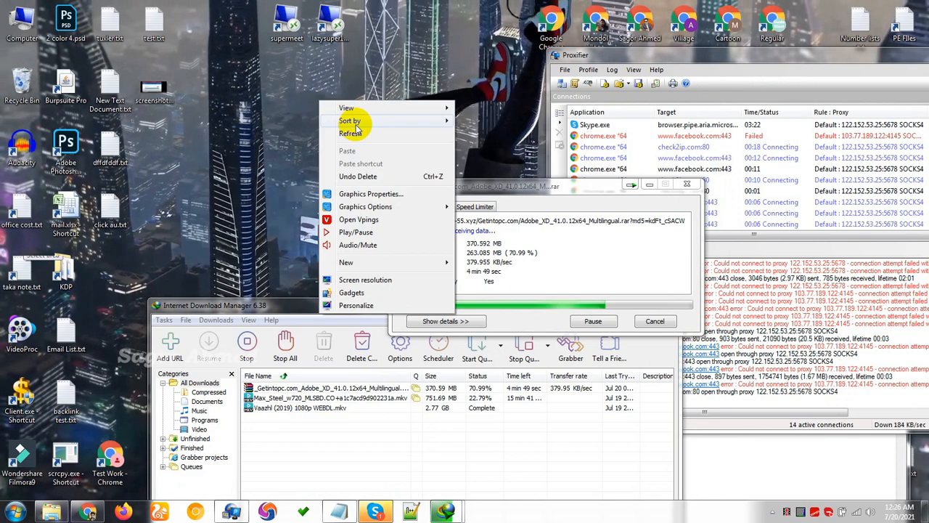
click(361, 136)
drag(460, 192, 418, 157)
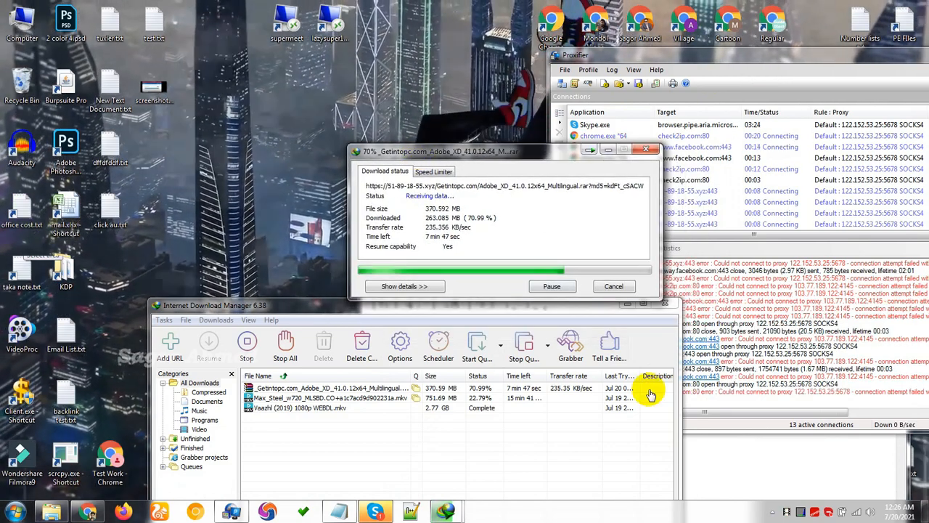